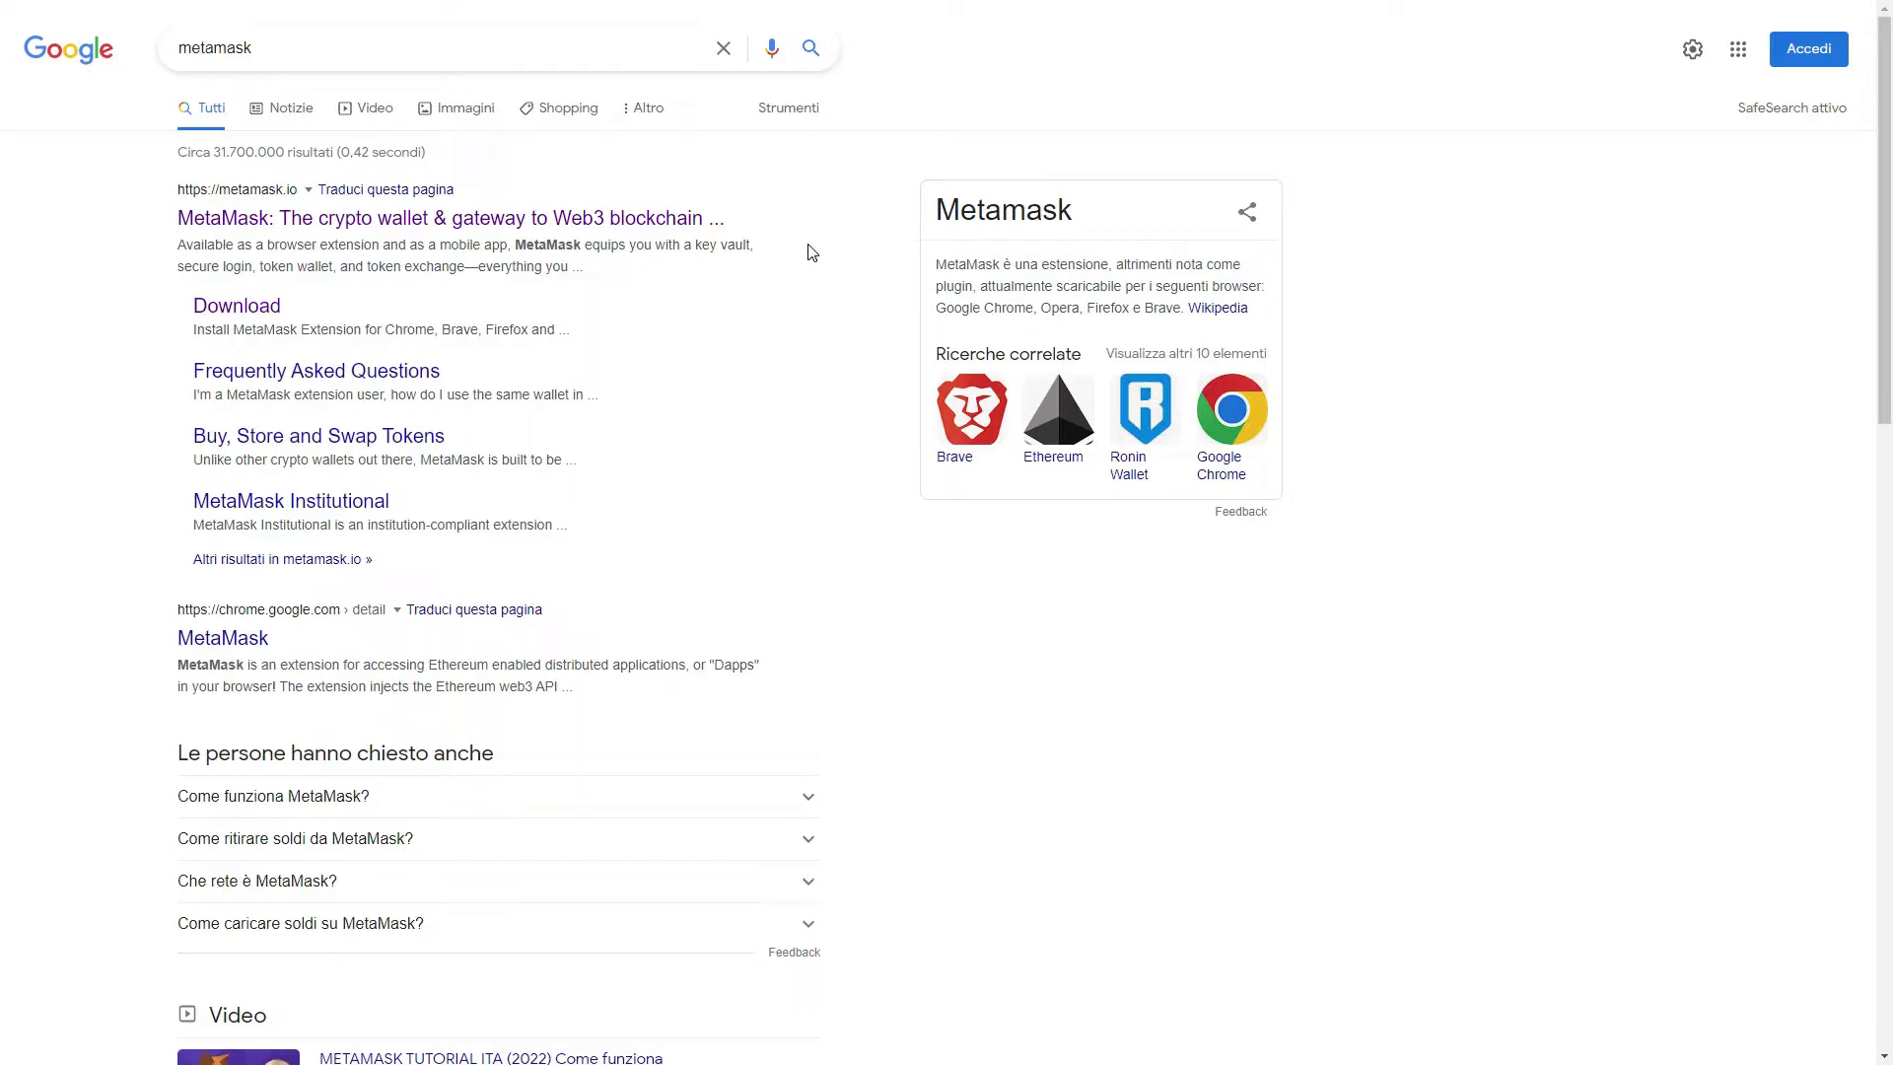
# Step: Open the official MetaMask site's download page from the search results and go to the extension's Chrome Web Store listing
pyautogui.click(570, 219)
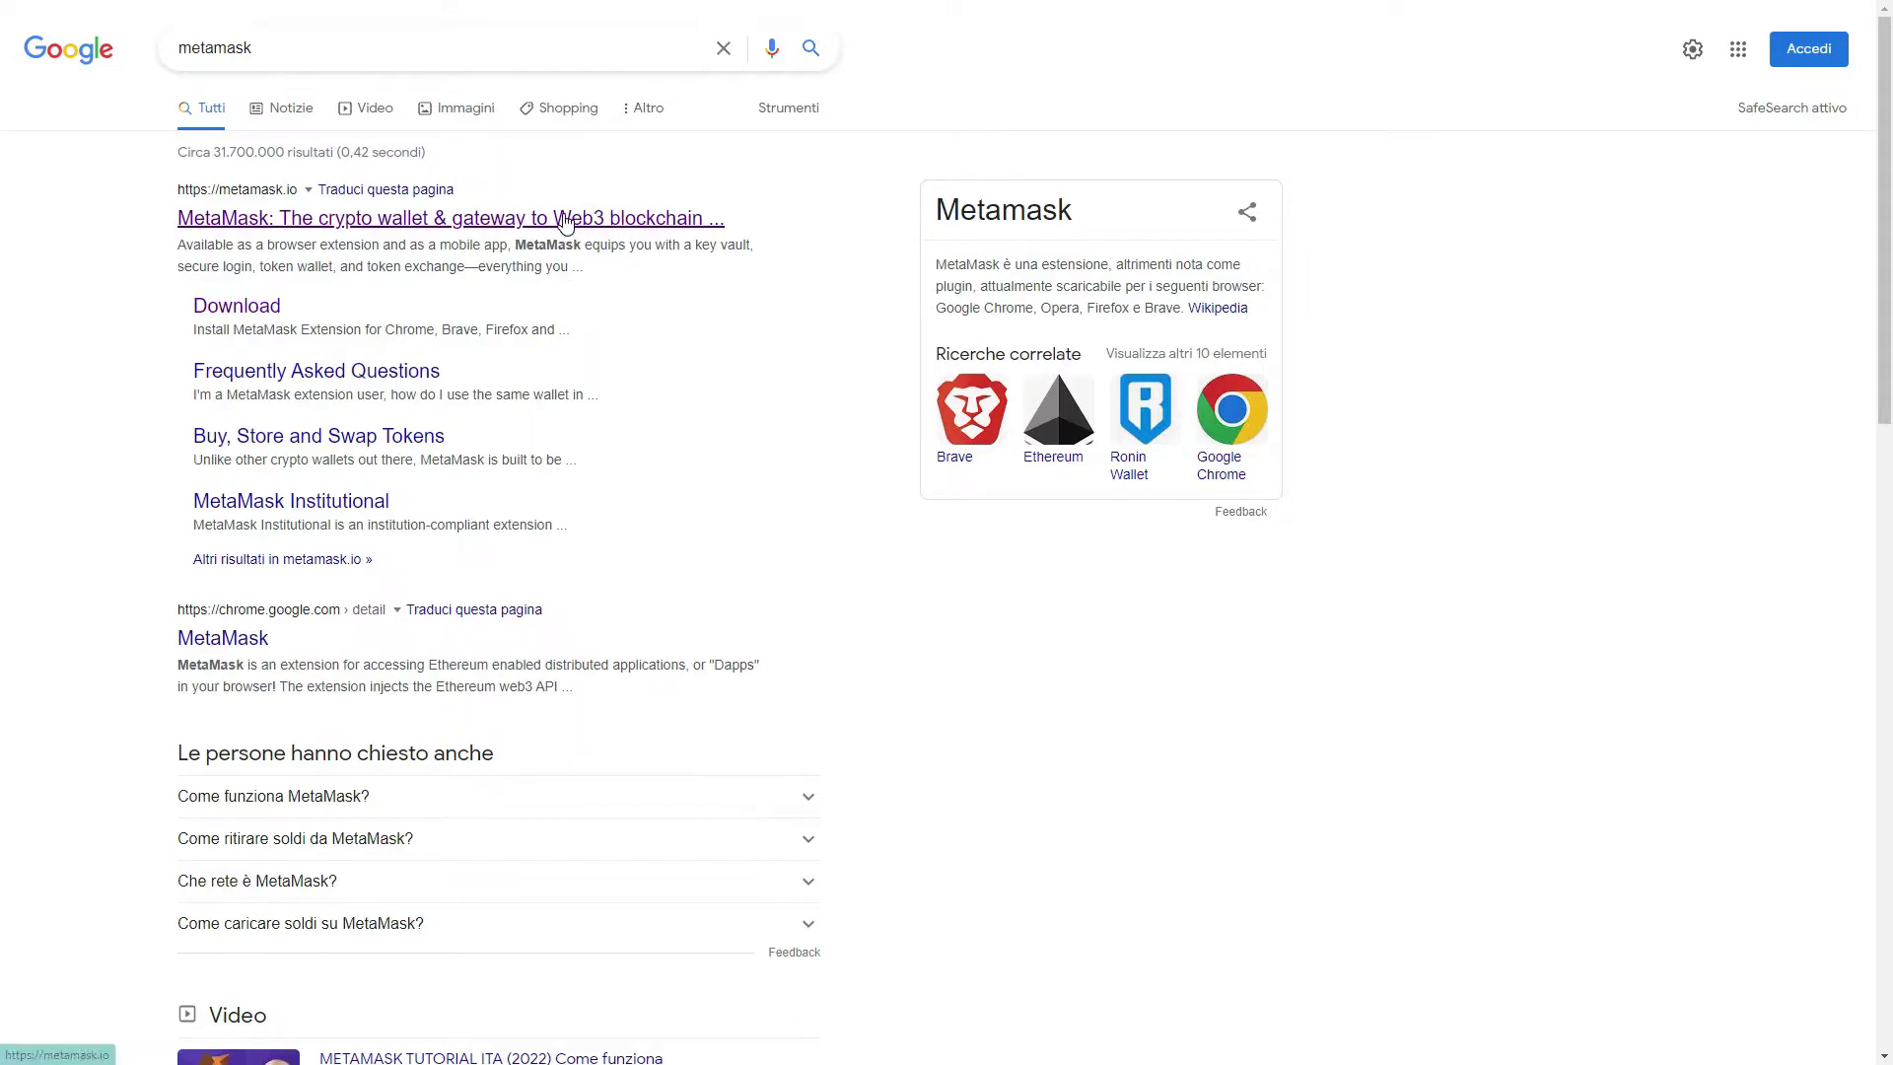
pyautogui.click(580, 548)
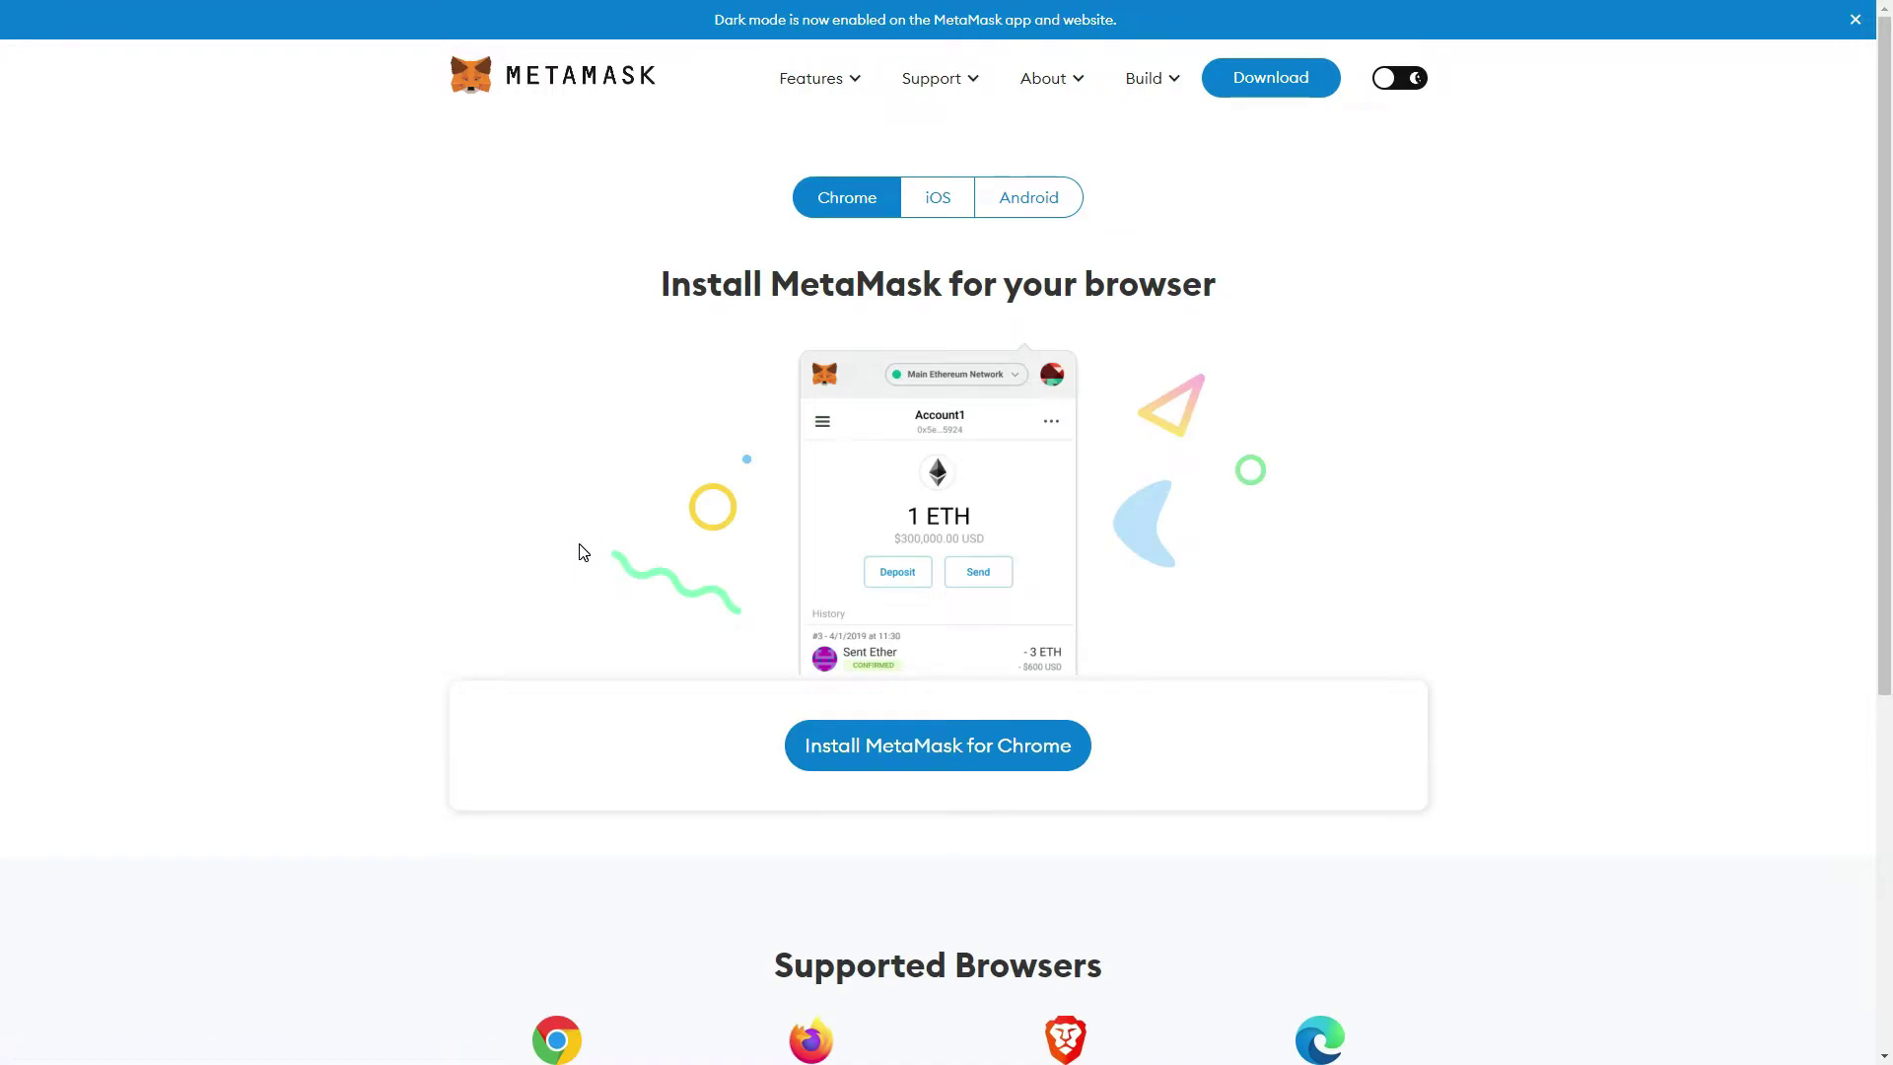
pyautogui.click(1300, 79)
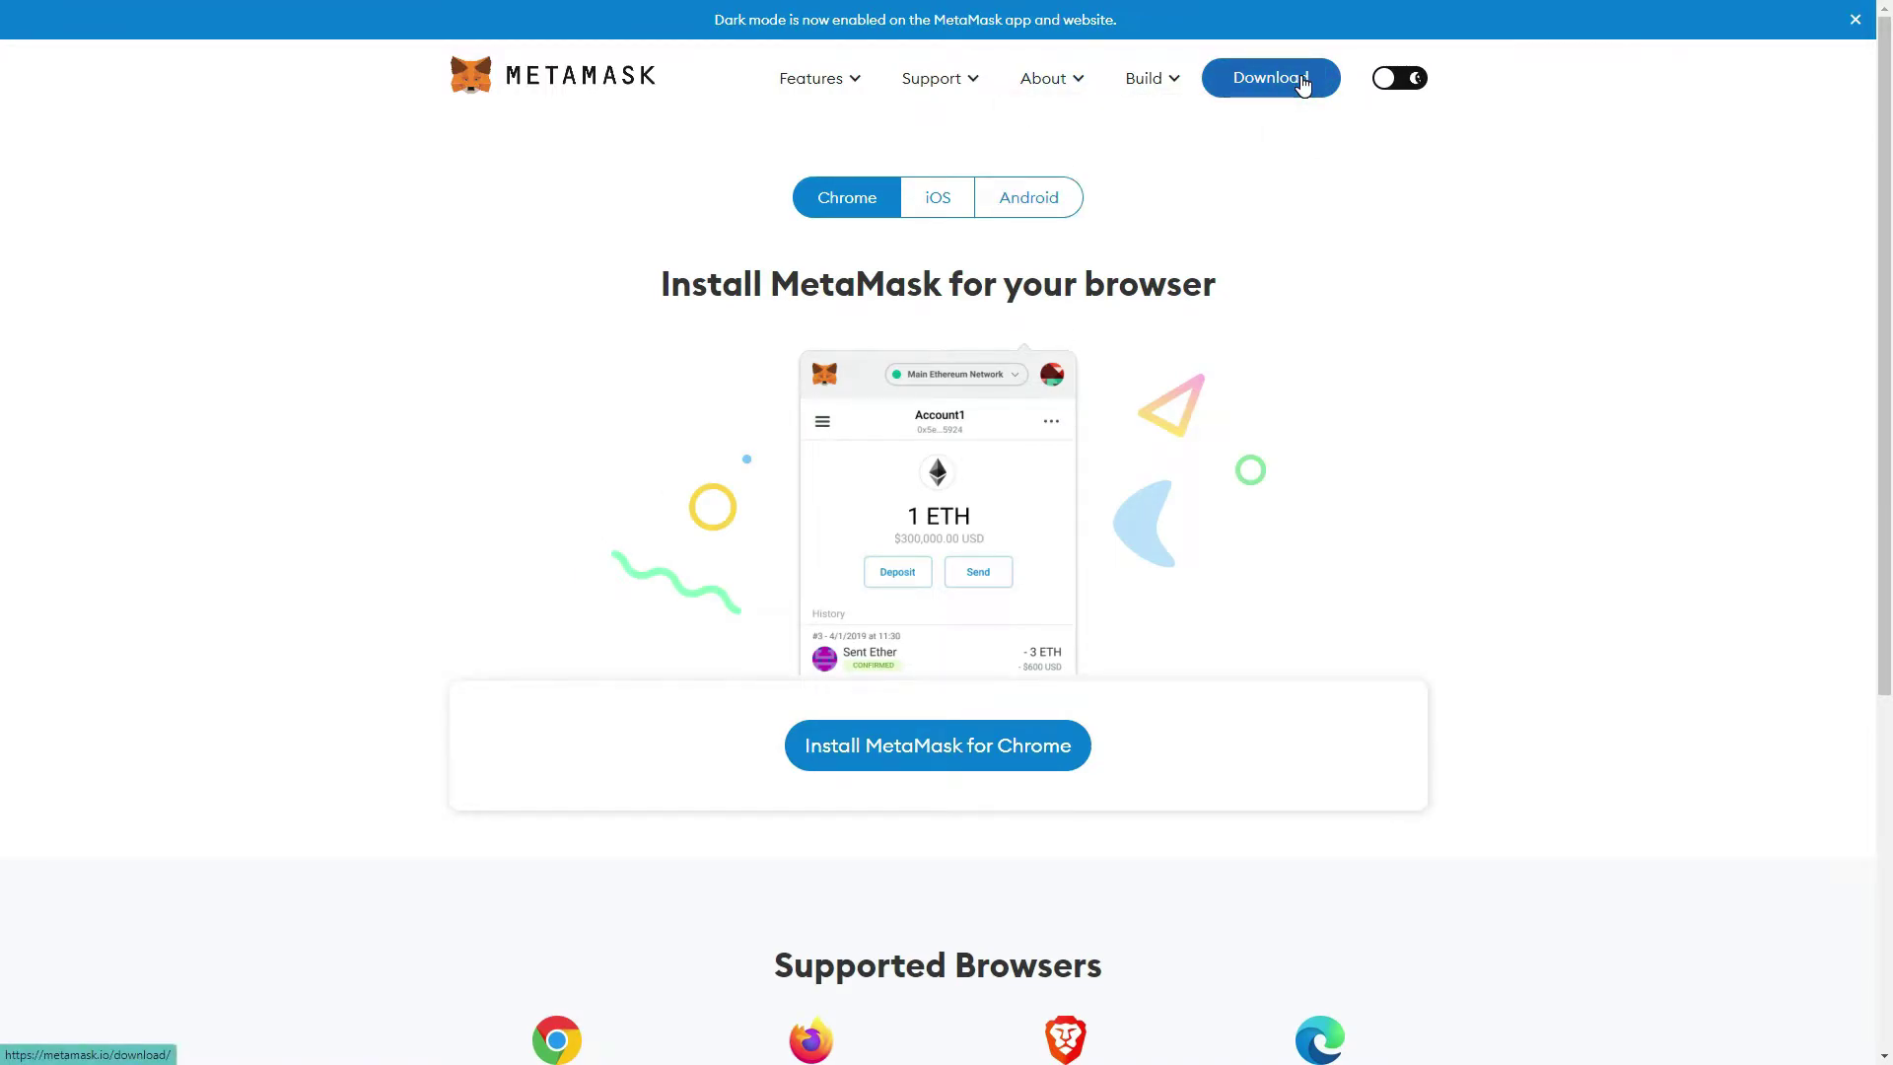
pyautogui.click(963, 758)
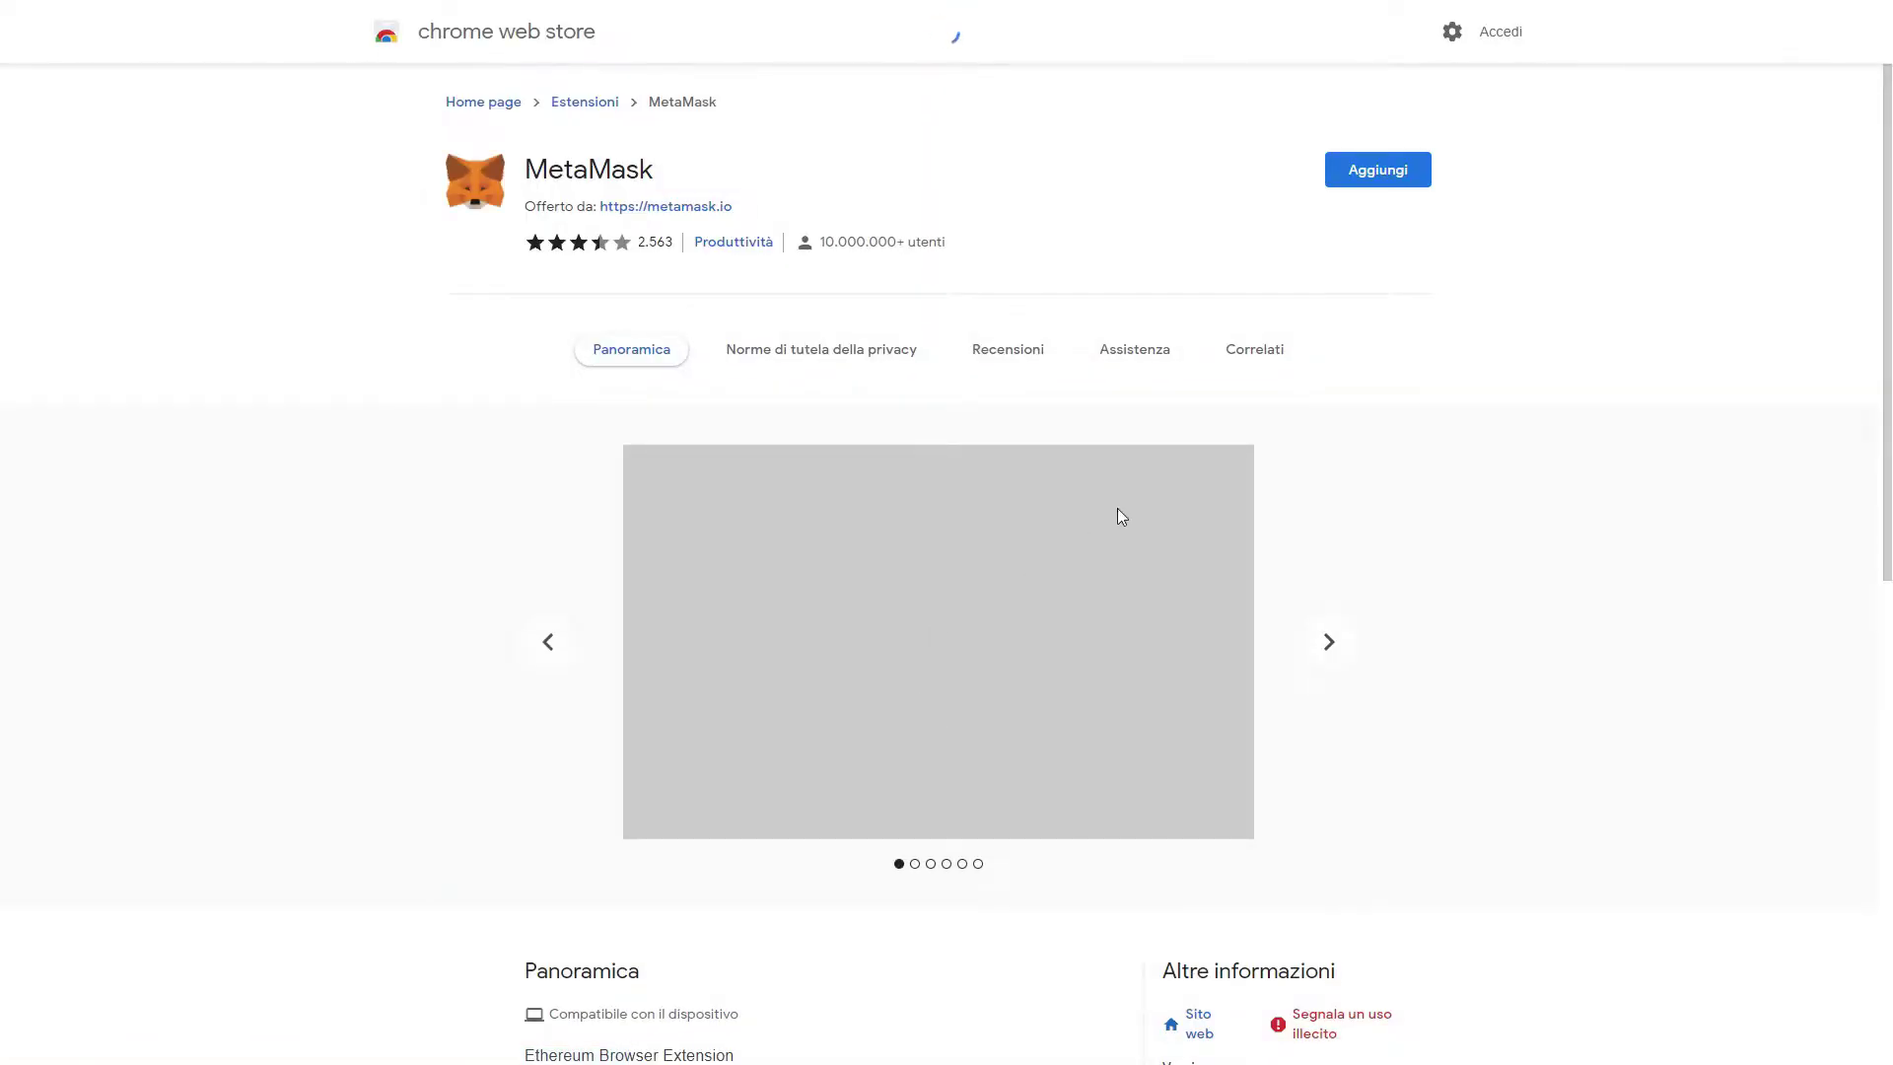
# Step: Add the MetaMask extension to Chrome and start its initial setup
pyautogui.click(1365, 168)
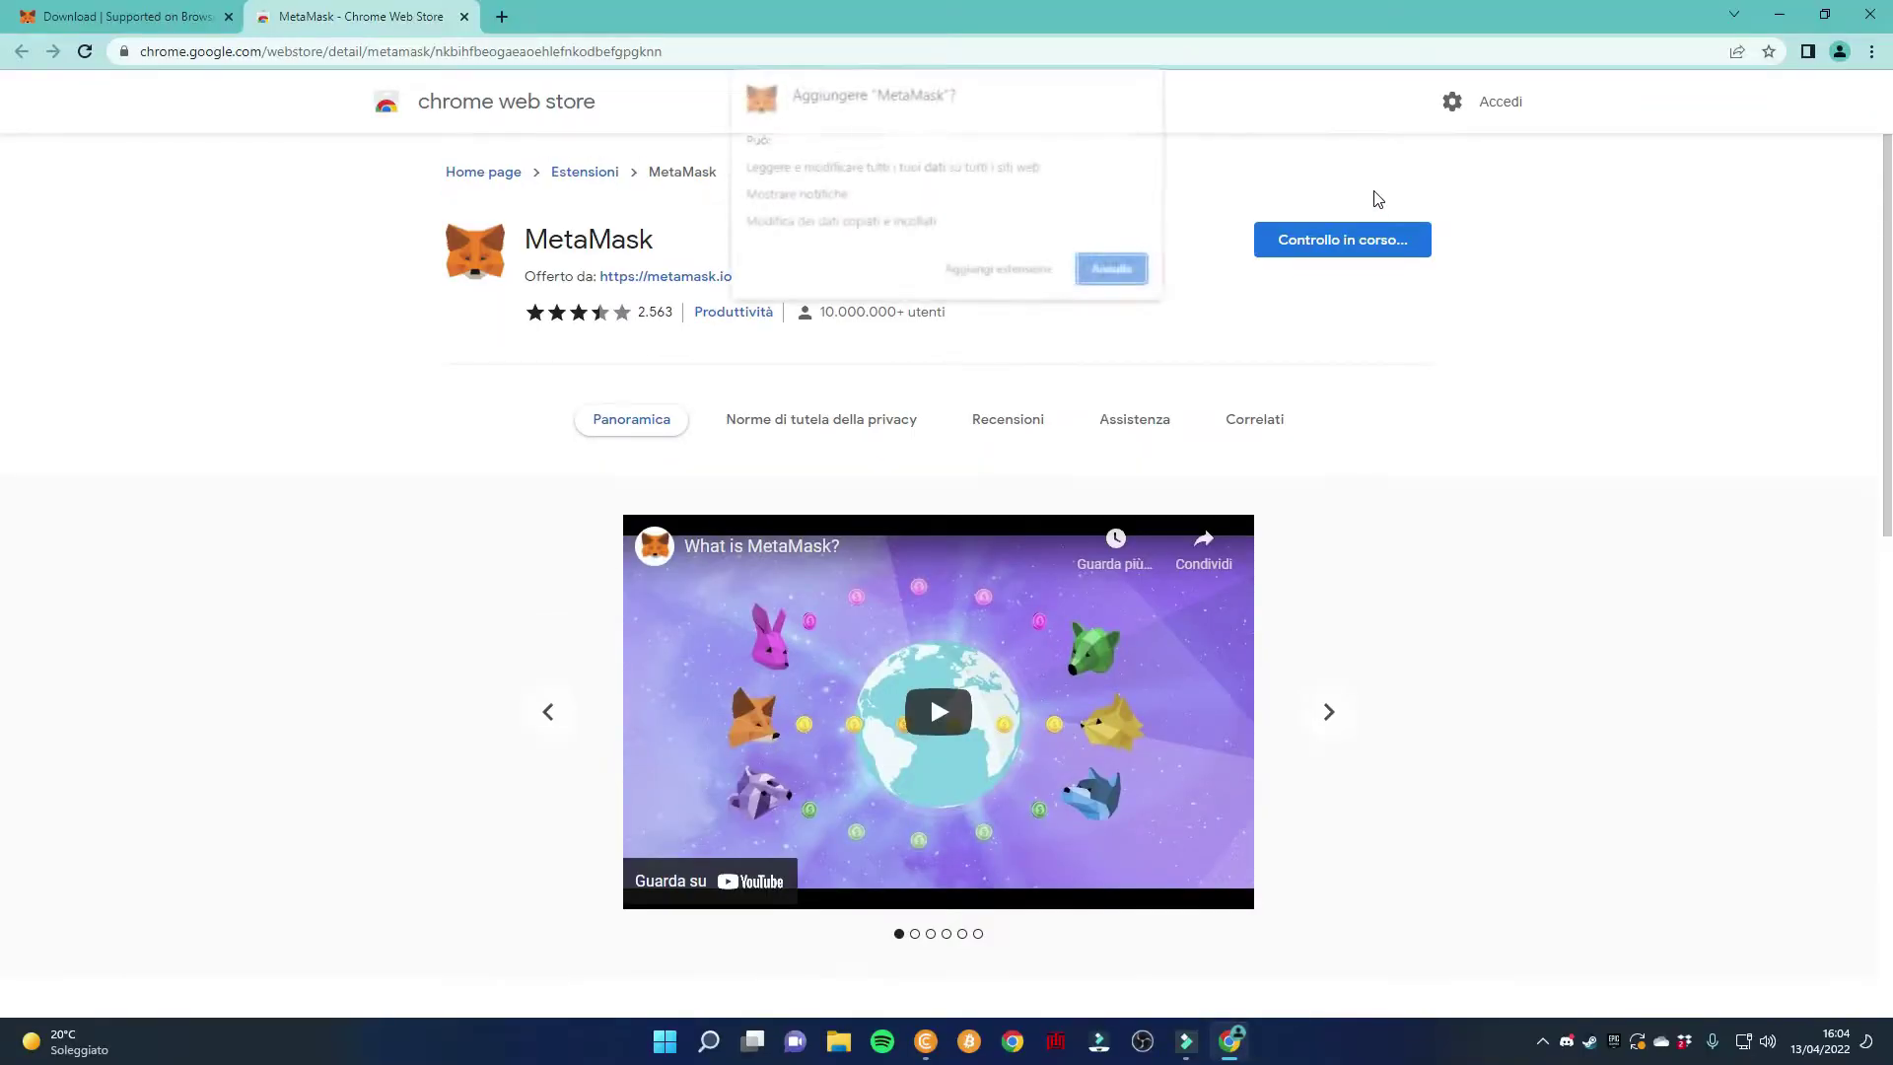
pyautogui.click(1005, 273)
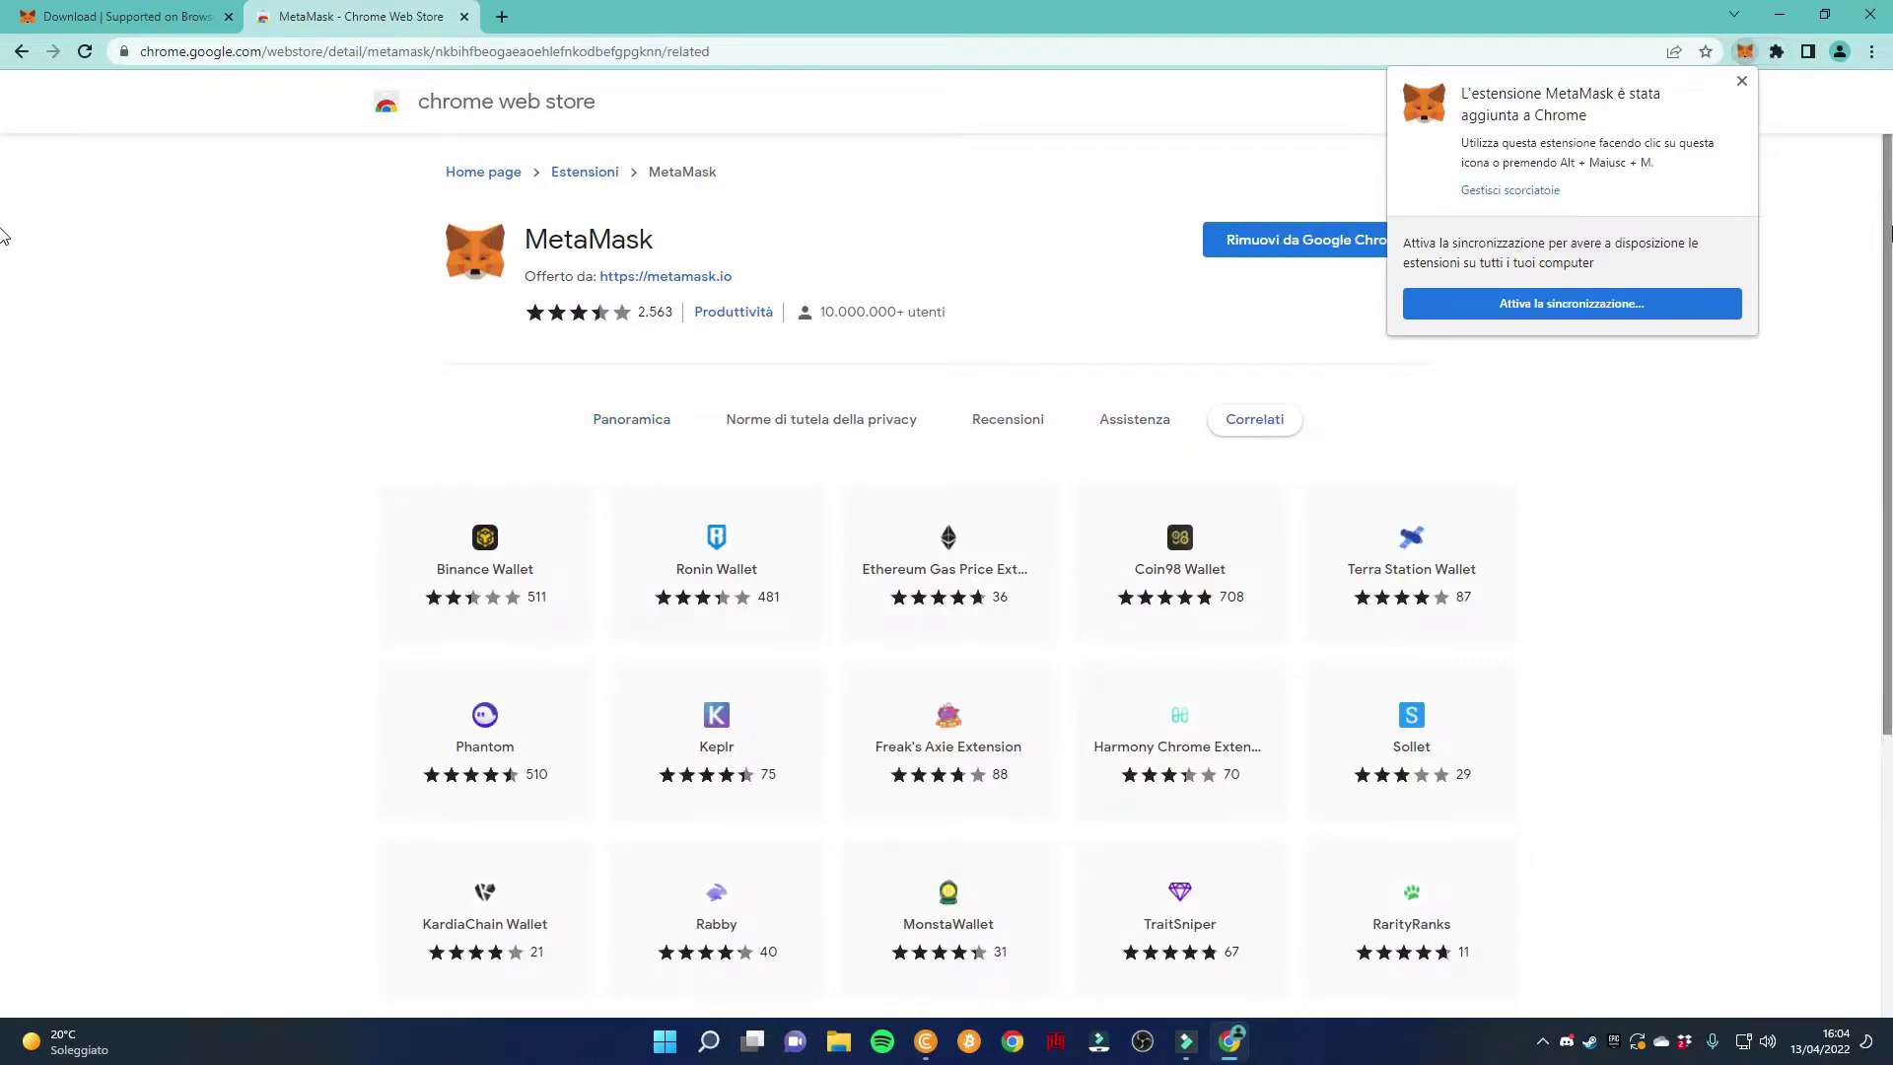
pyautogui.click(1743, 82)
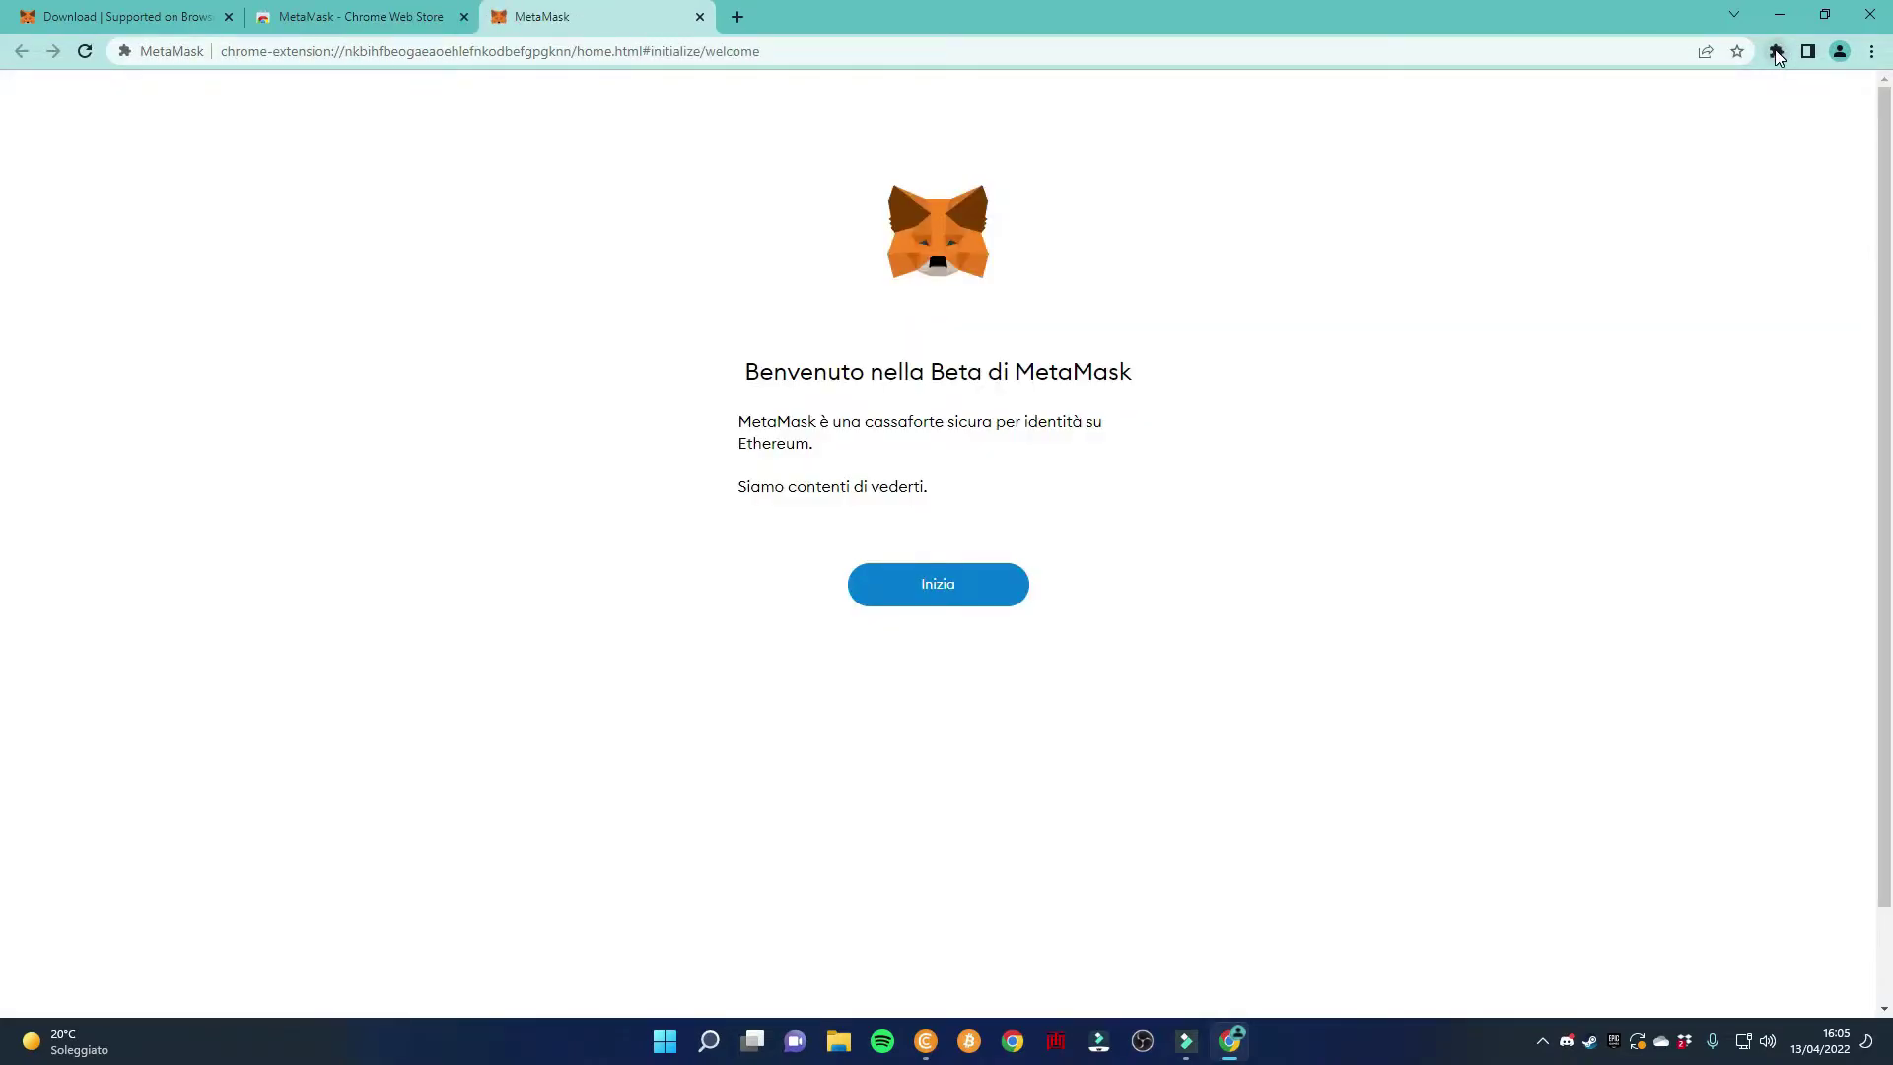
pyautogui.click(1776, 55)
pyautogui.click(1411, 391)
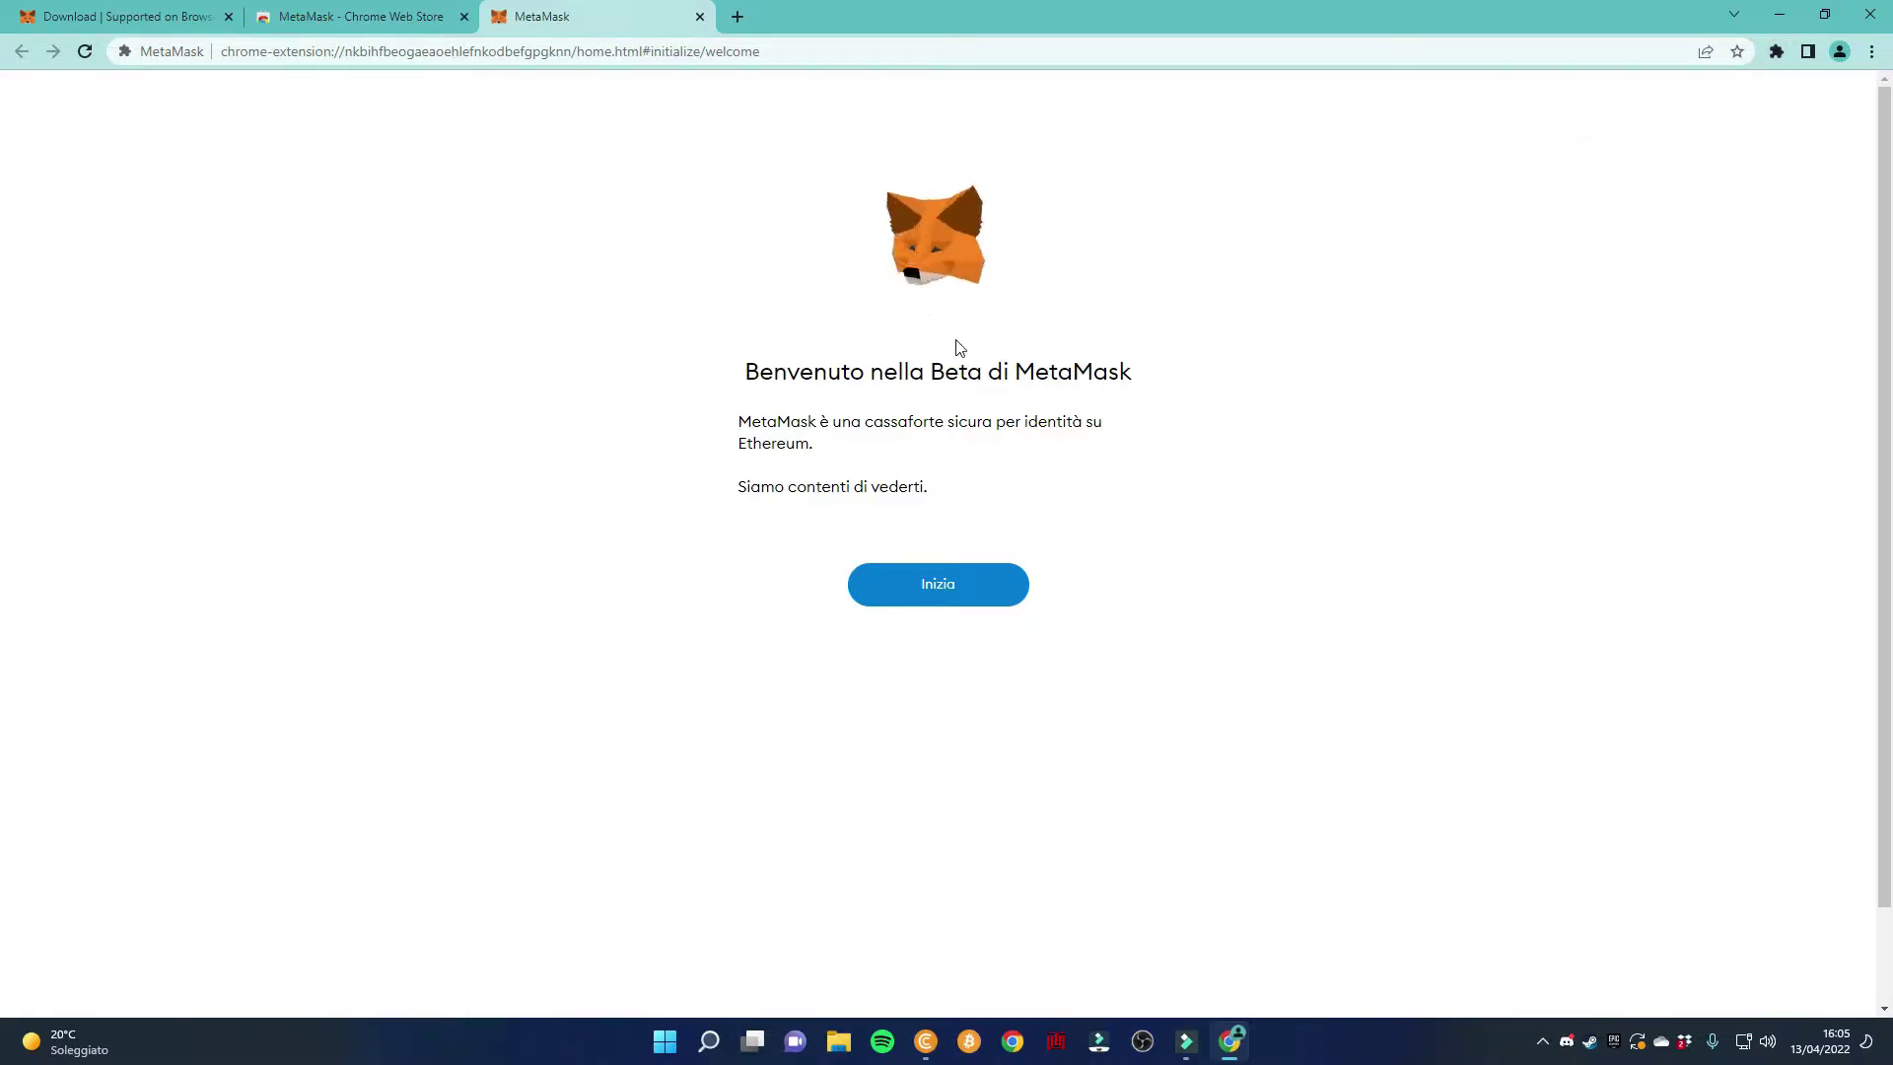
pyautogui.click(945, 592)
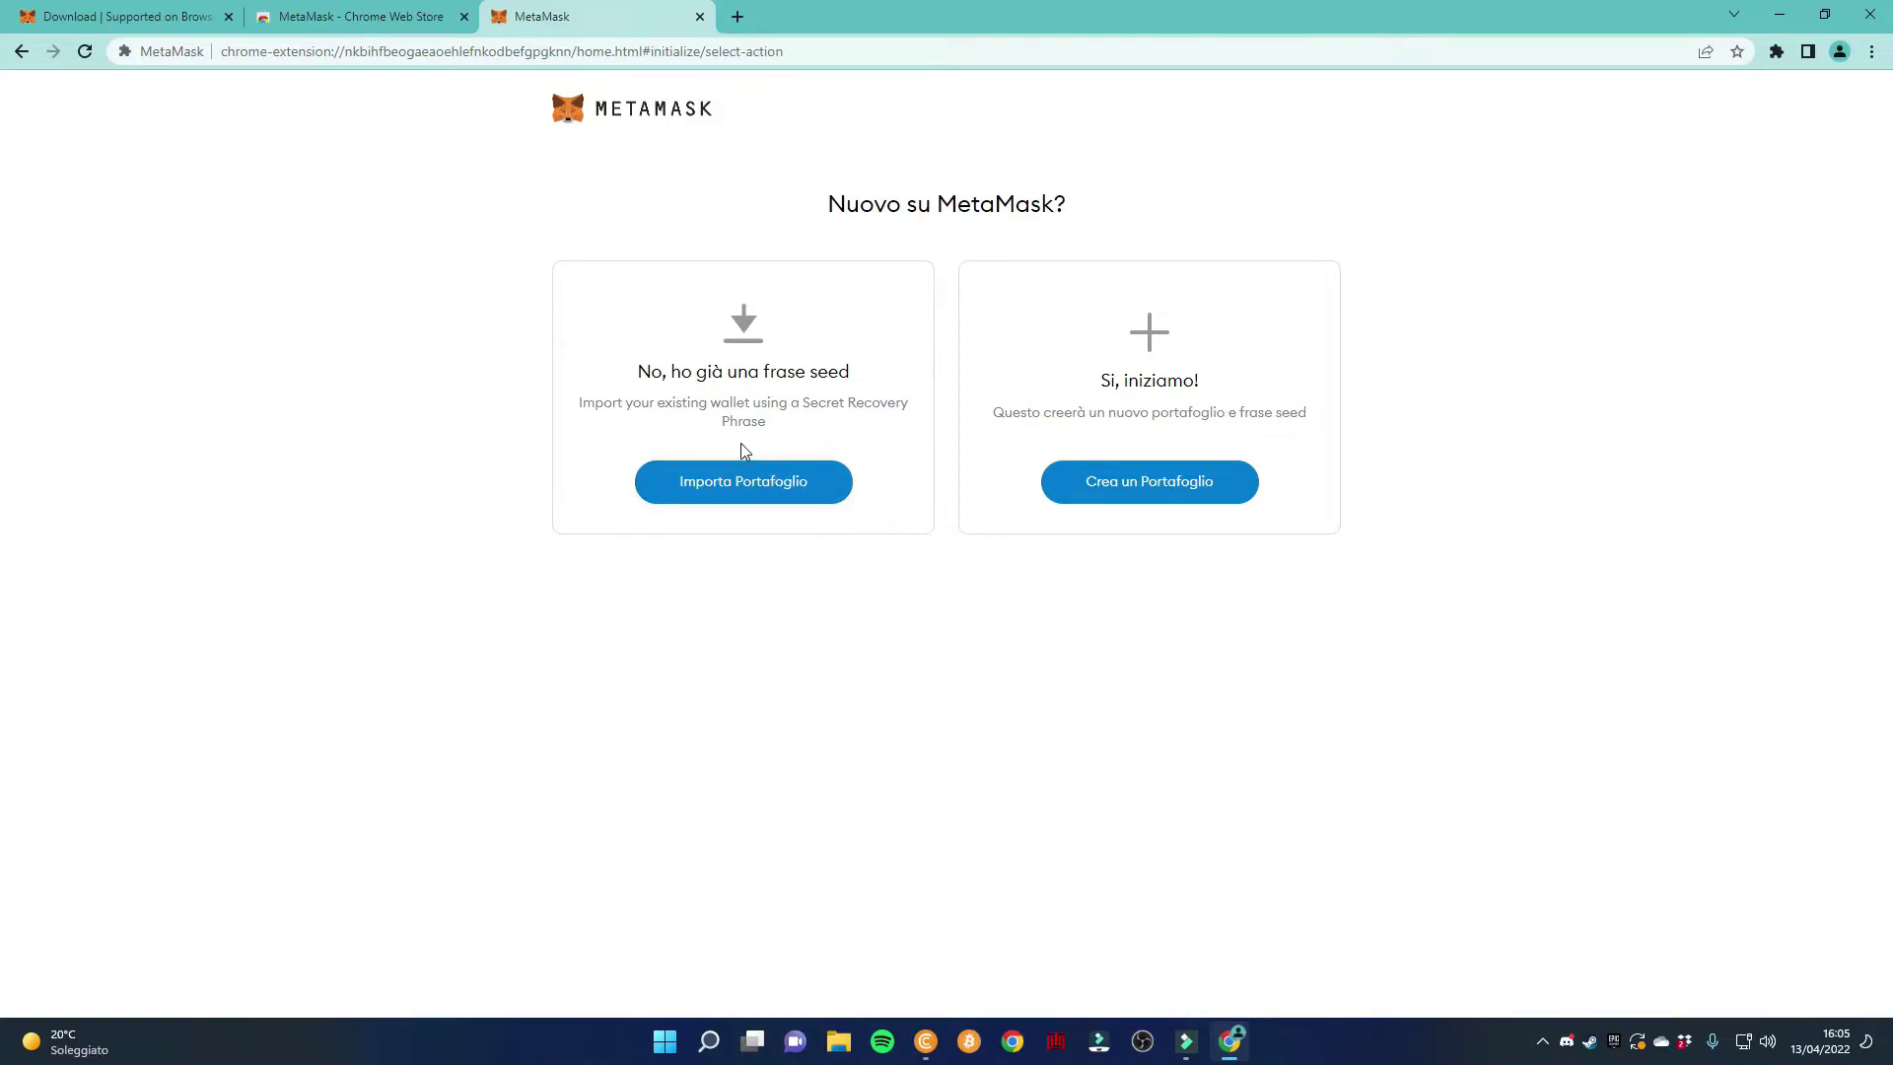
# Step: Examine the form for importing an existing wallet with a seed phrase, and return to the choice between importing and creating
pyautogui.click(771, 494)
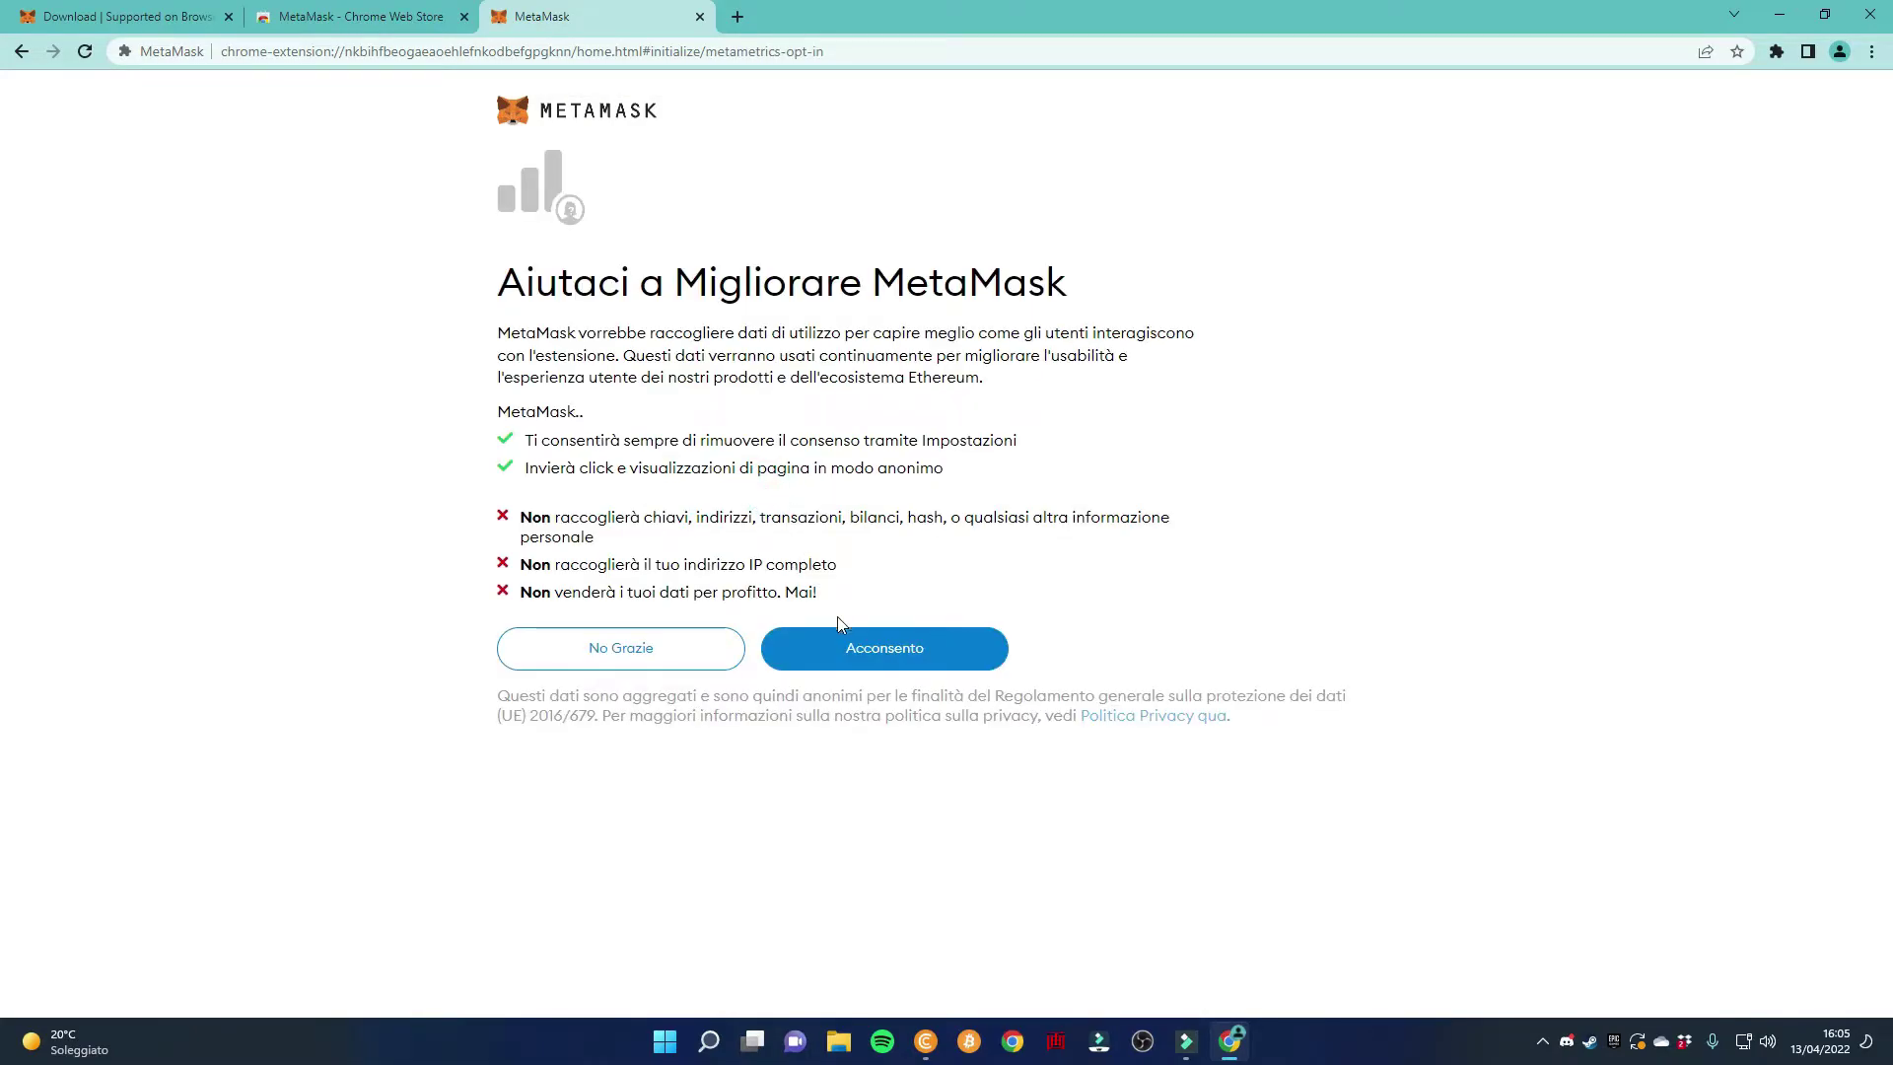
pyautogui.click(843, 639)
pyautogui.click(754, 509)
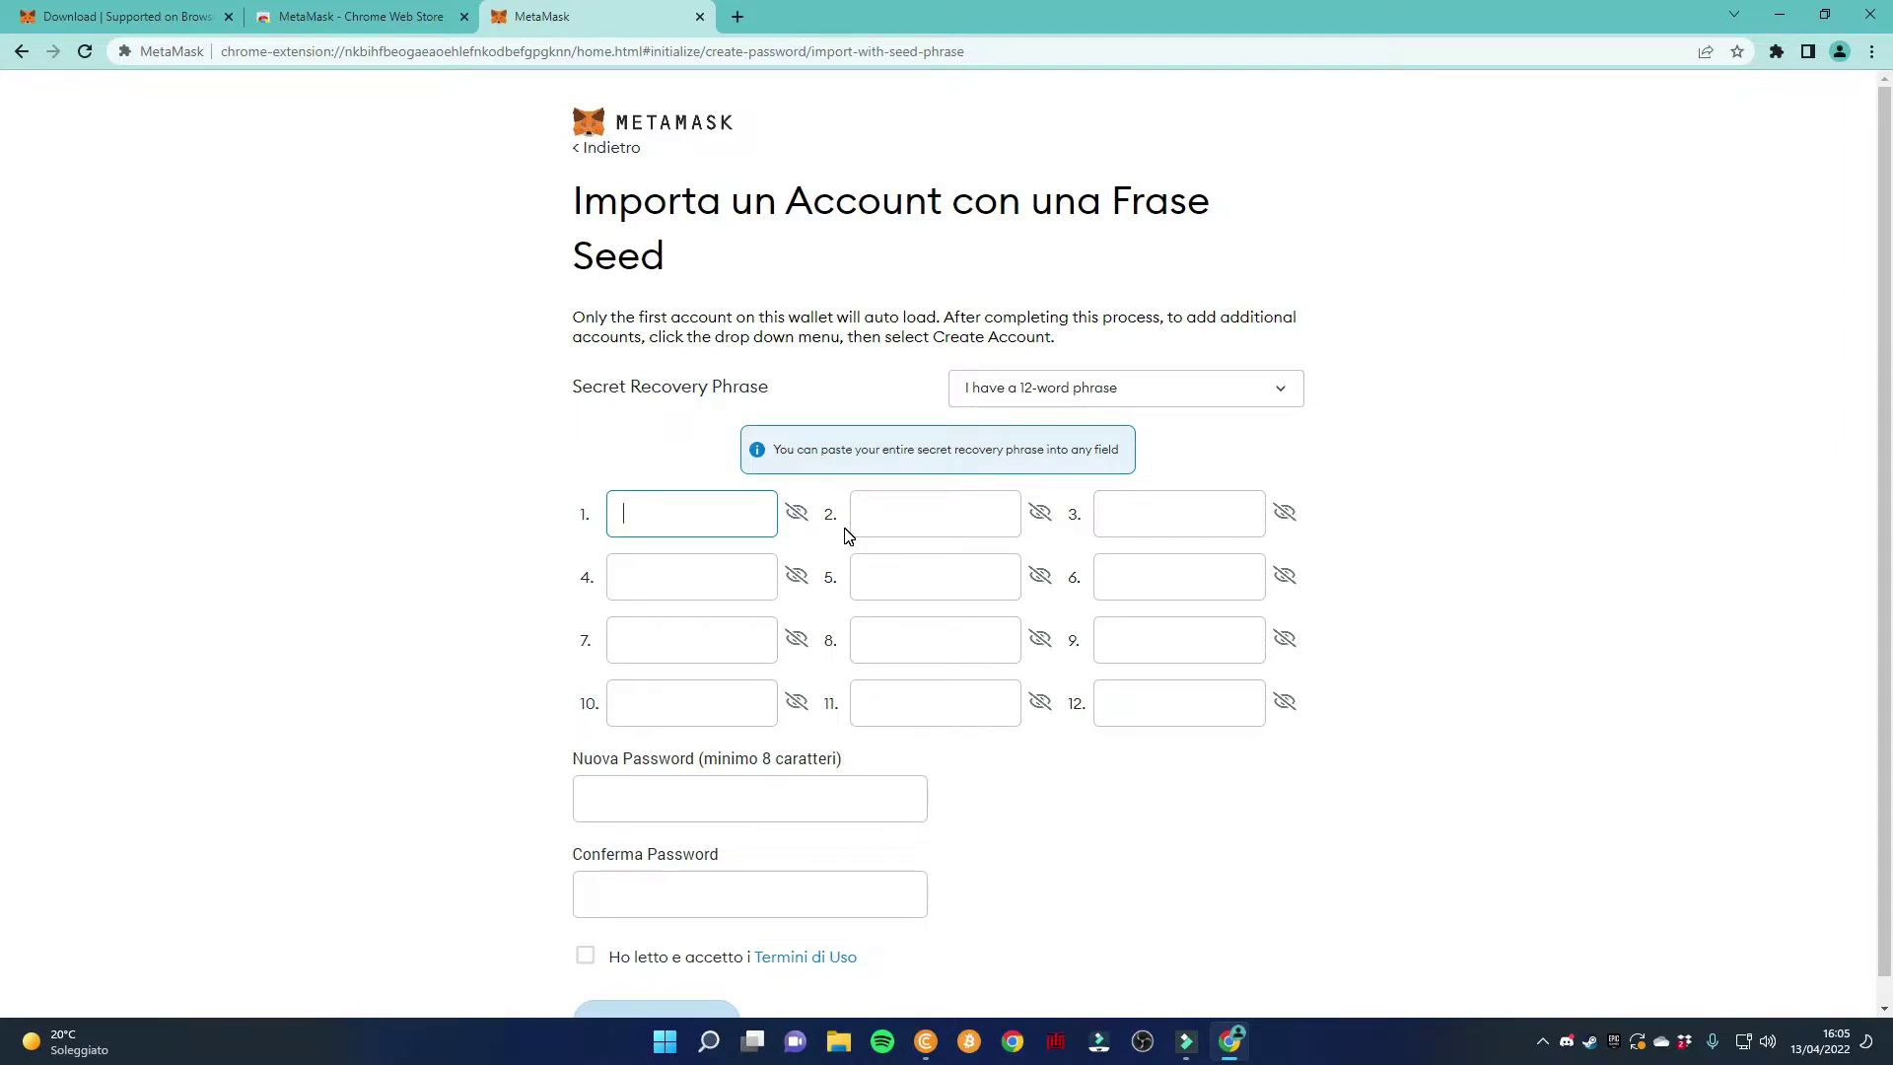
pyautogui.click(692, 513)
pyautogui.click(642, 788)
pyautogui.click(21, 52)
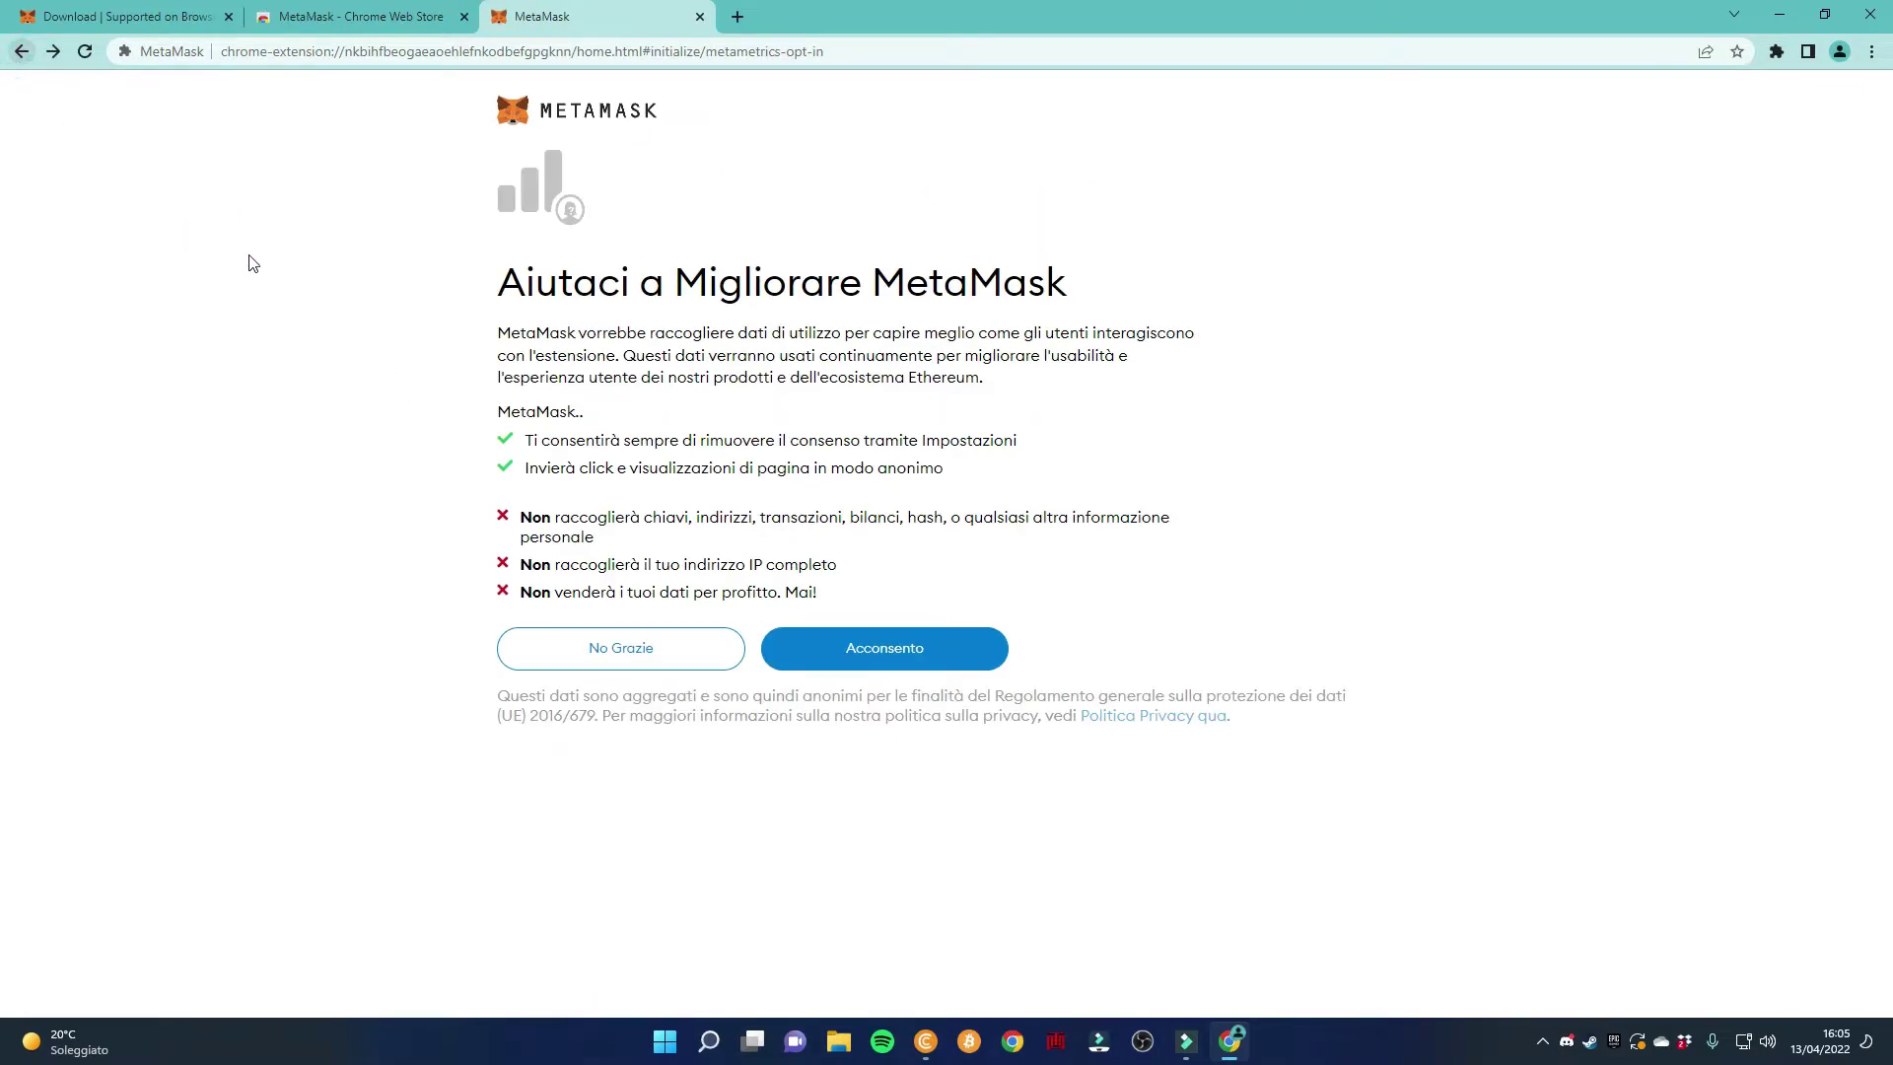
pyautogui.click(23, 53)
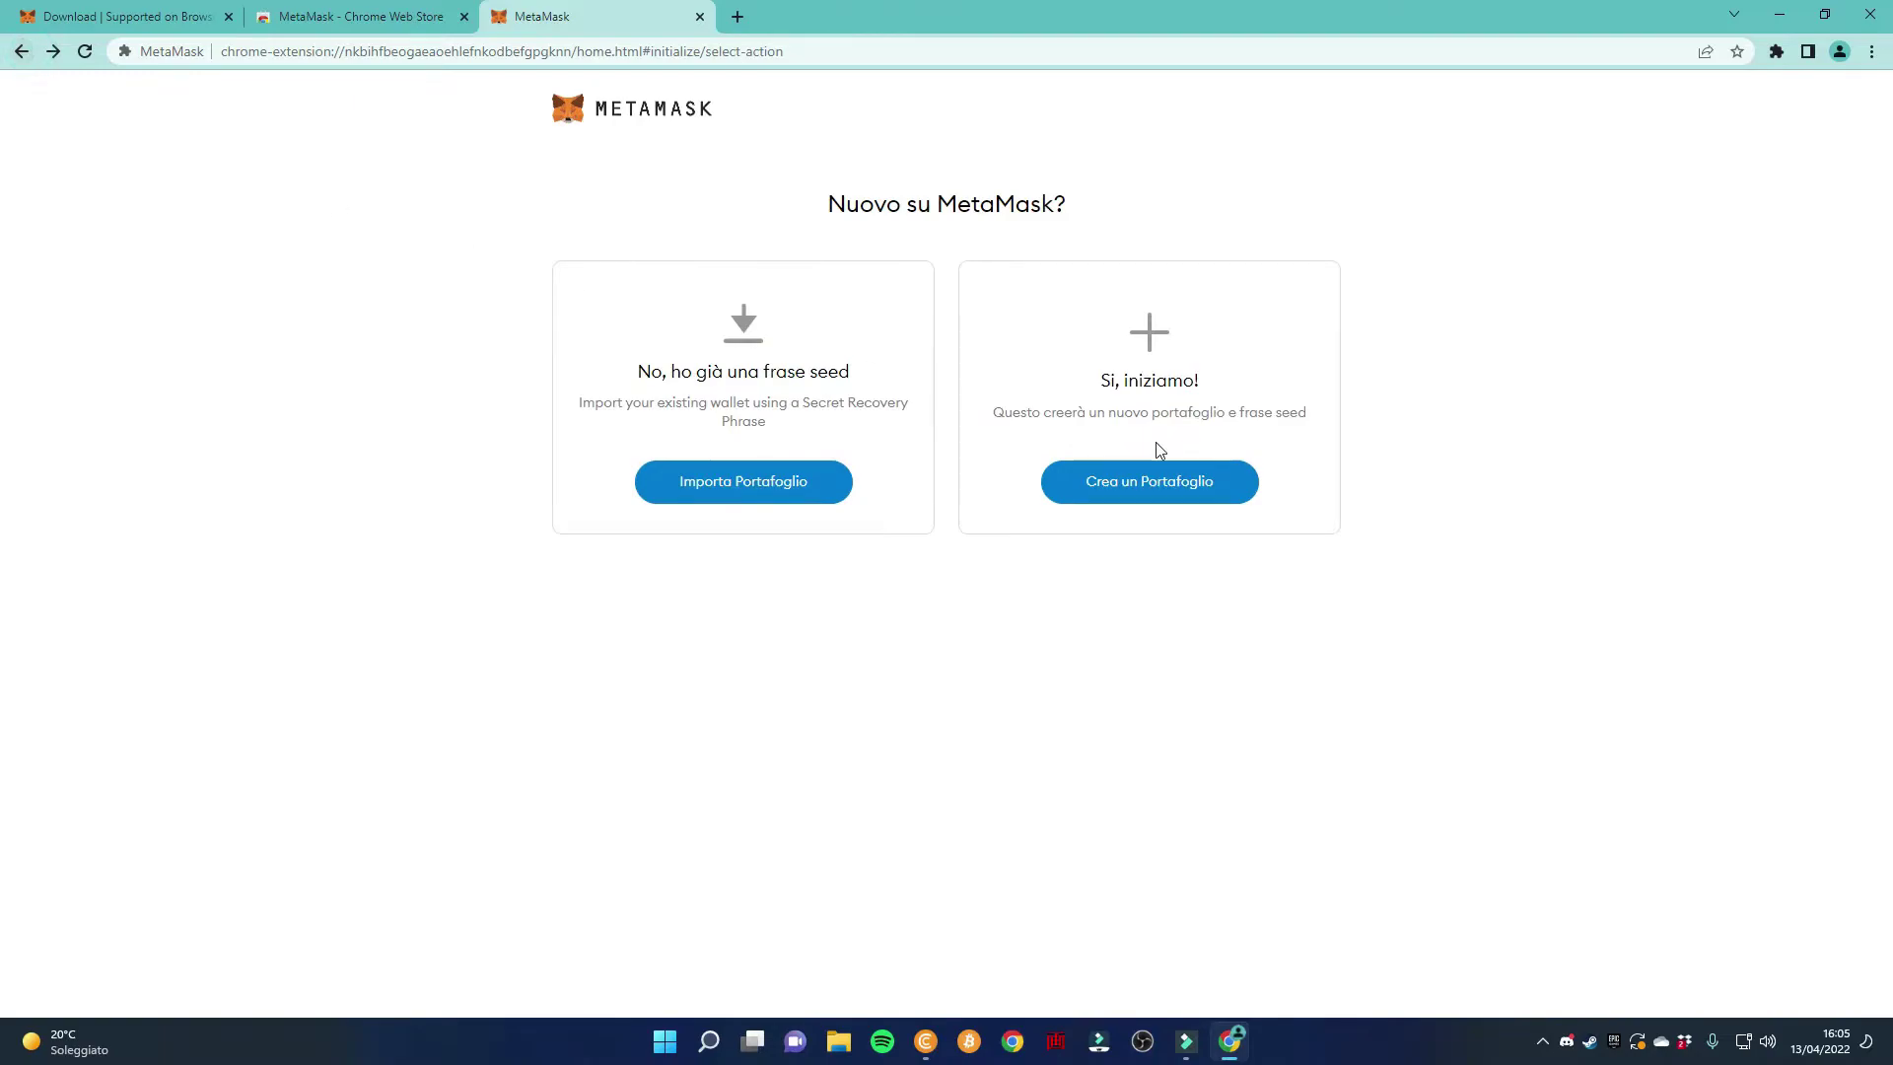
# Step: Choose to create a new wallet and consent to the collection of usage data
pyautogui.click(1163, 484)
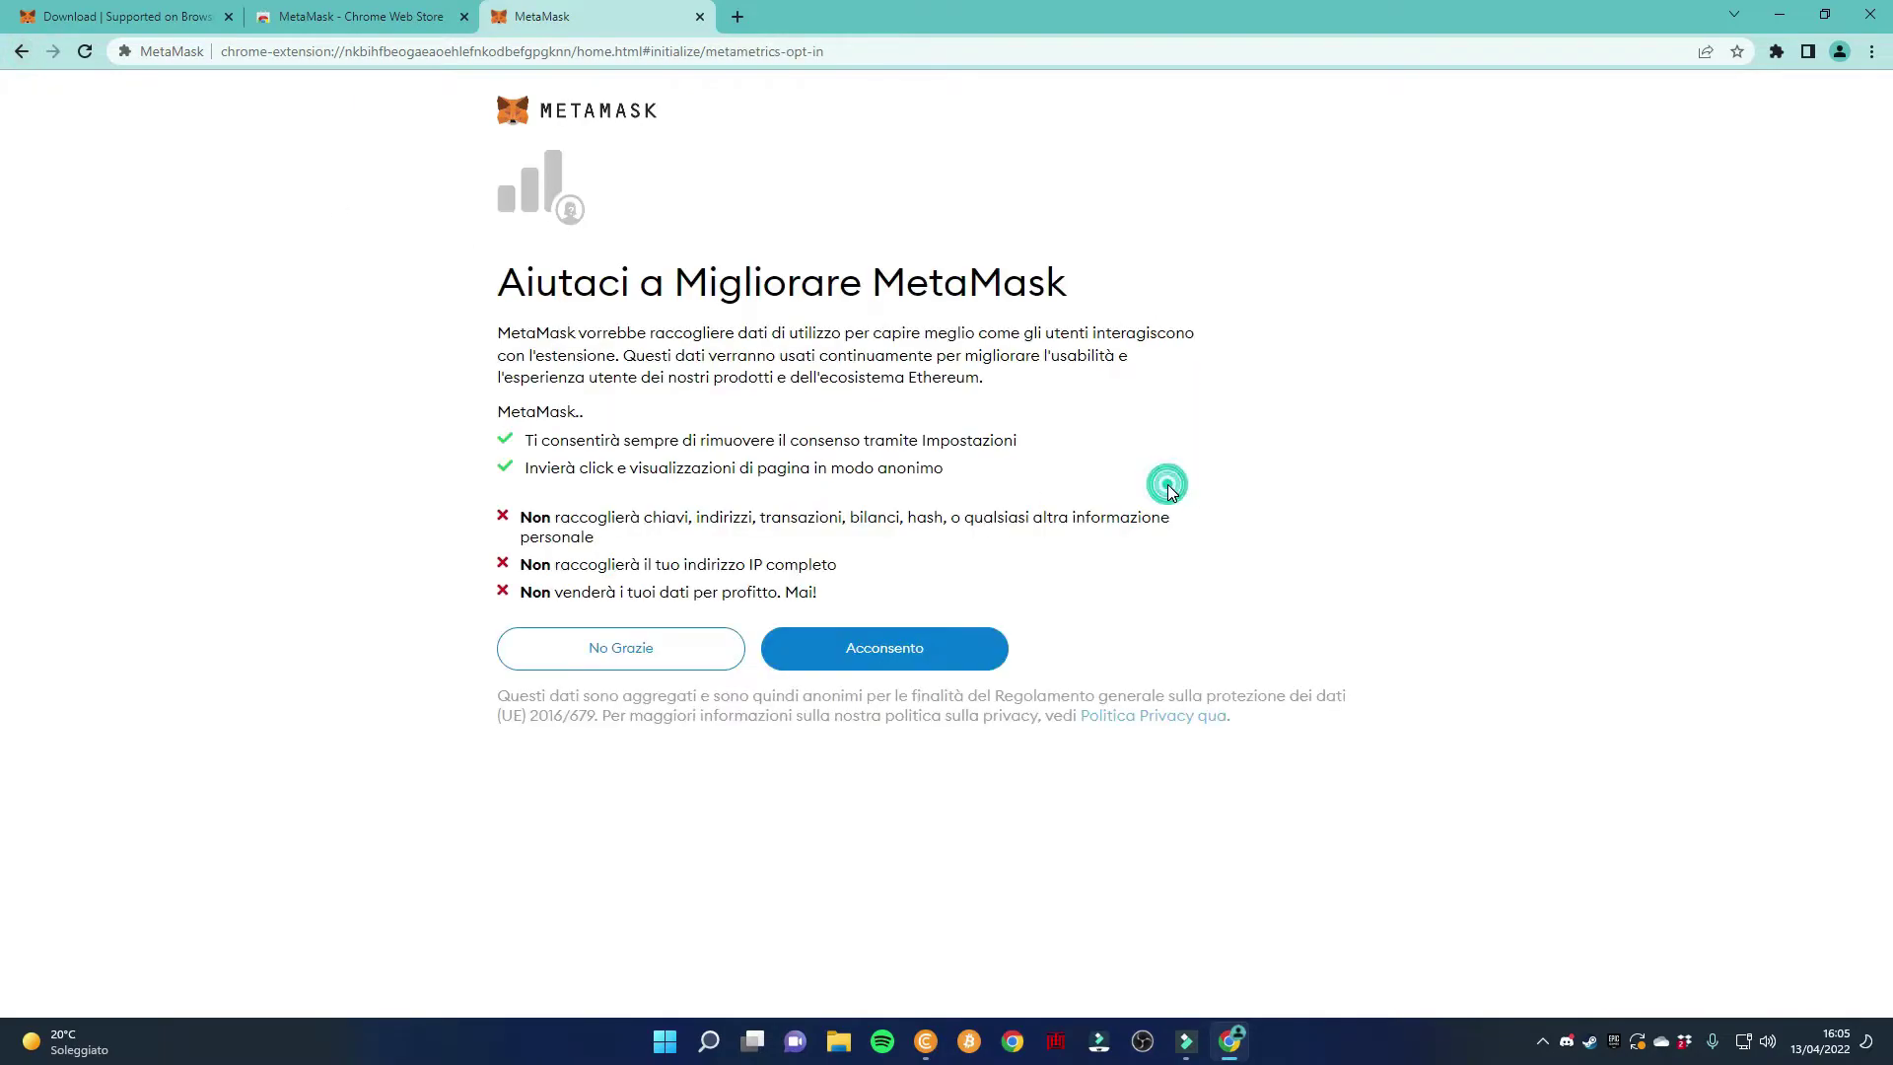
pyautogui.click(993, 648)
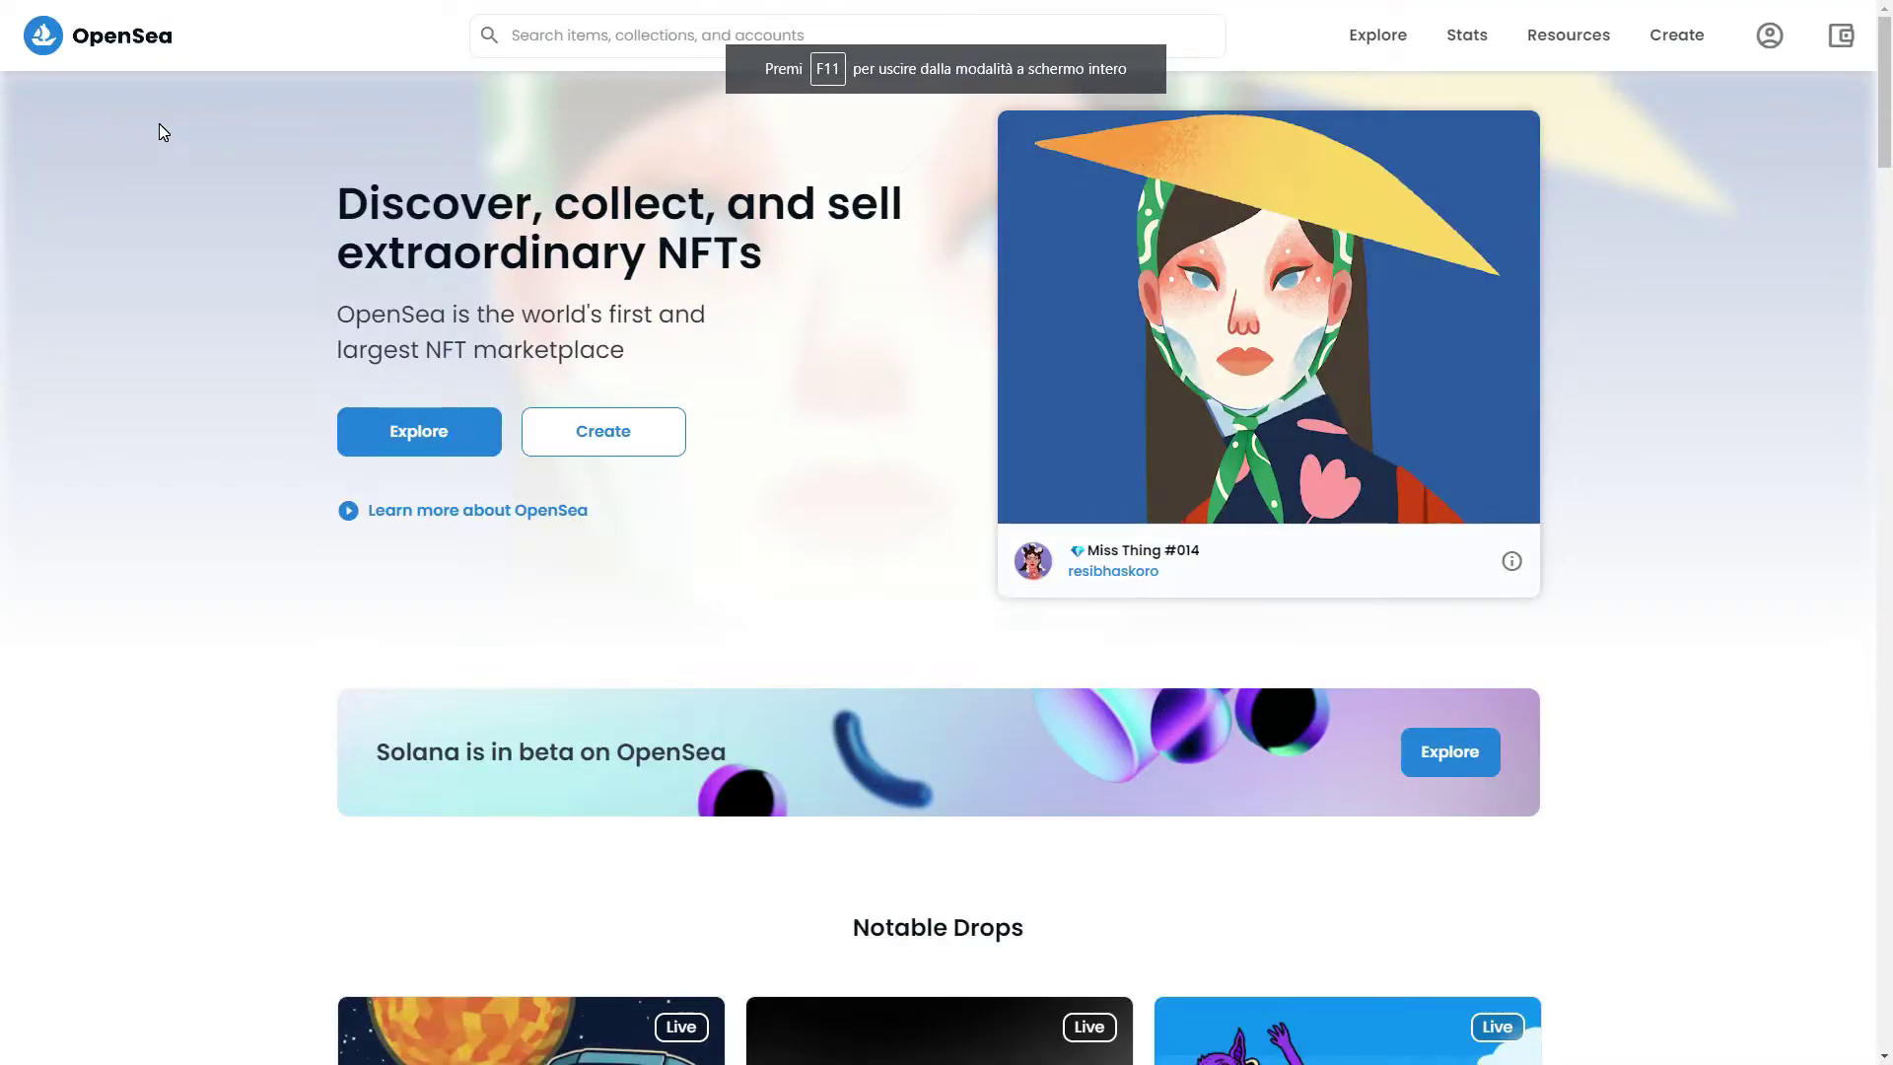
# Step: Switch to OpenSea, open the wallet connection page and show all the supported wallet providers
pyautogui.moveTo(1770, 36)
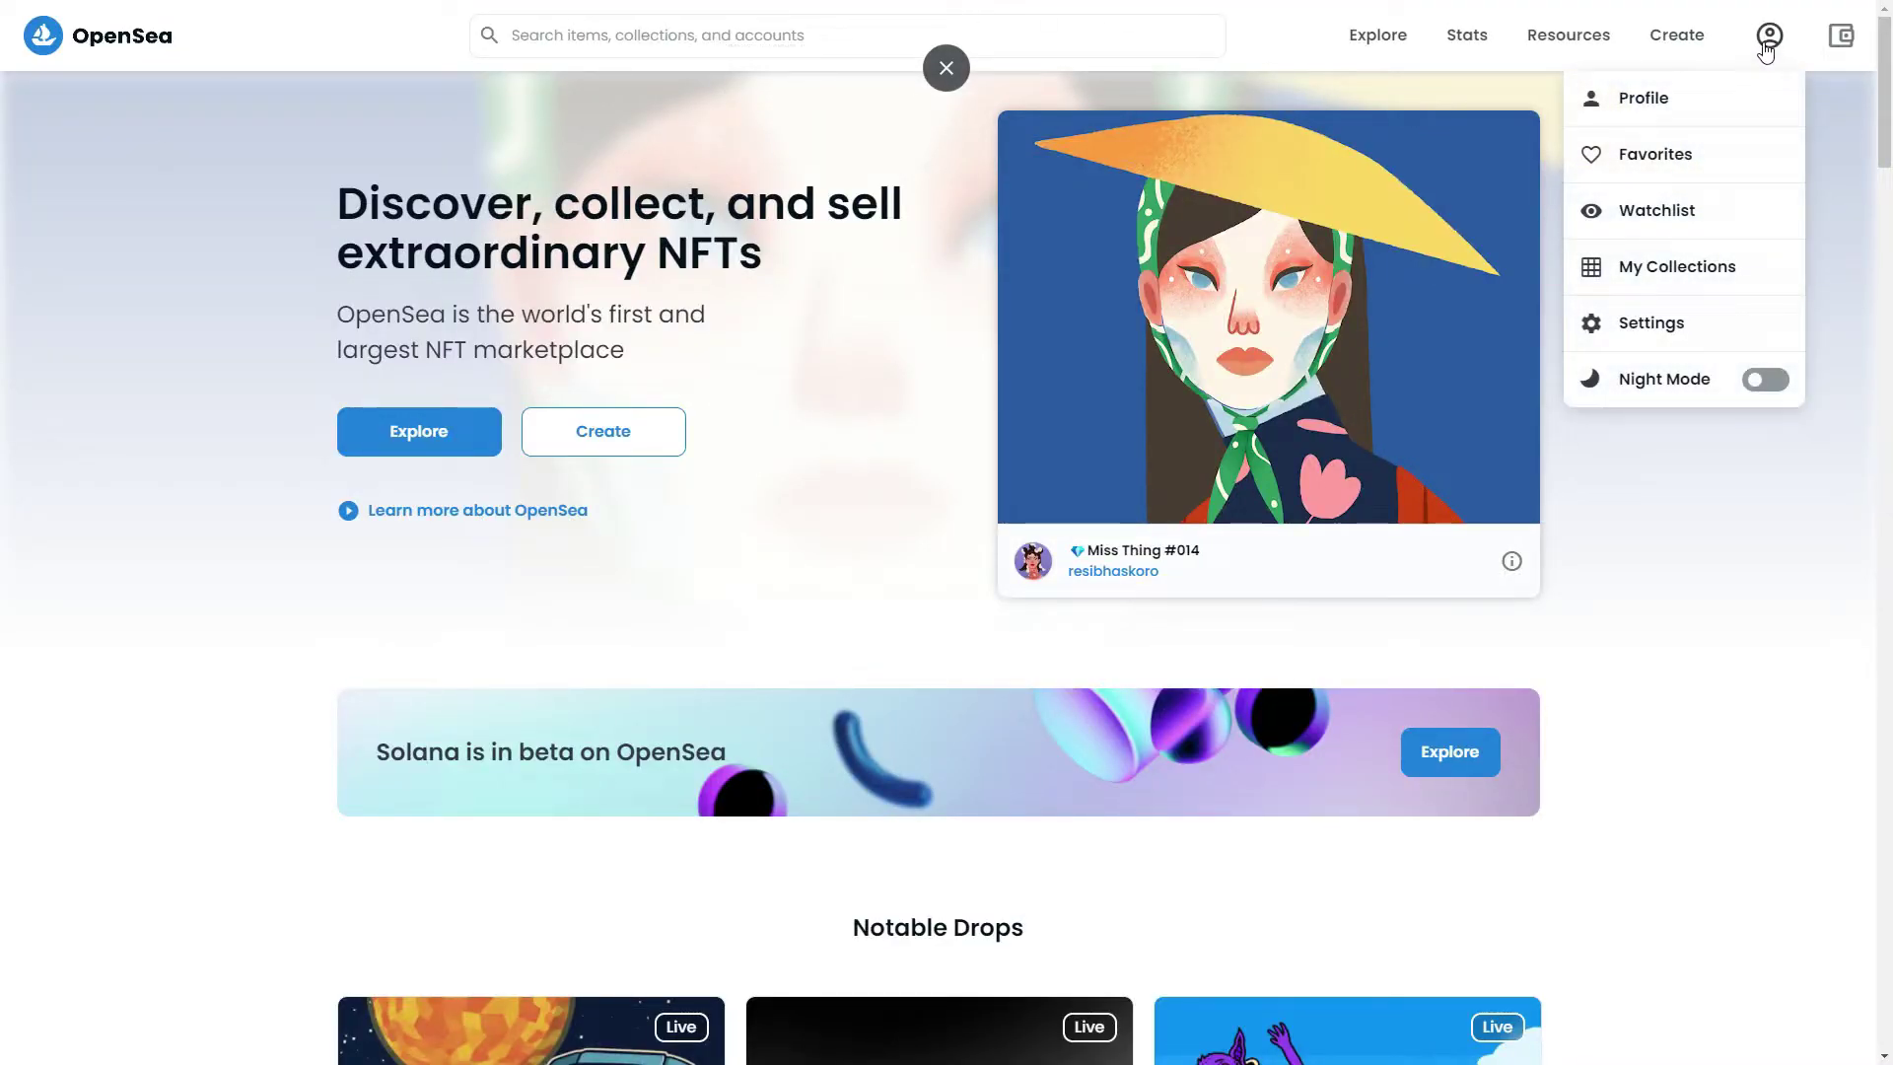
pyautogui.click(1783, 46)
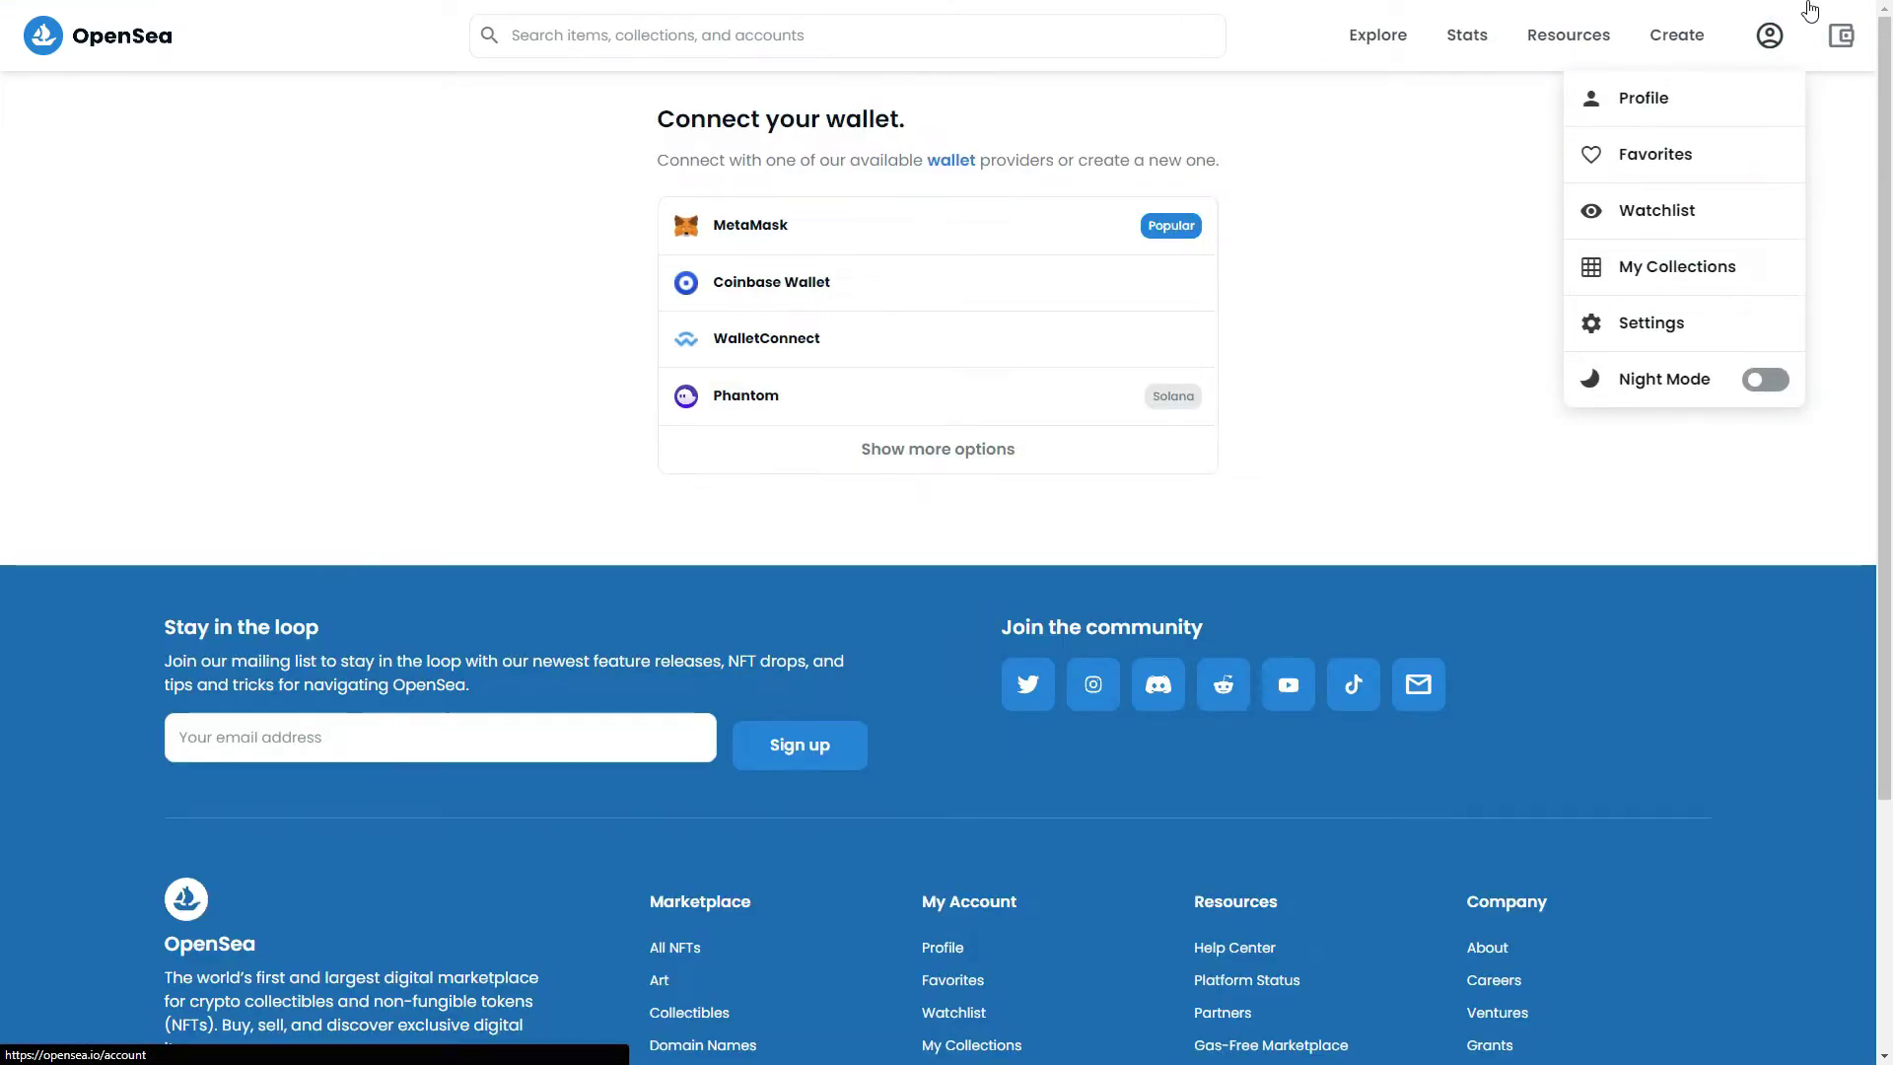
pyautogui.click(919, 448)
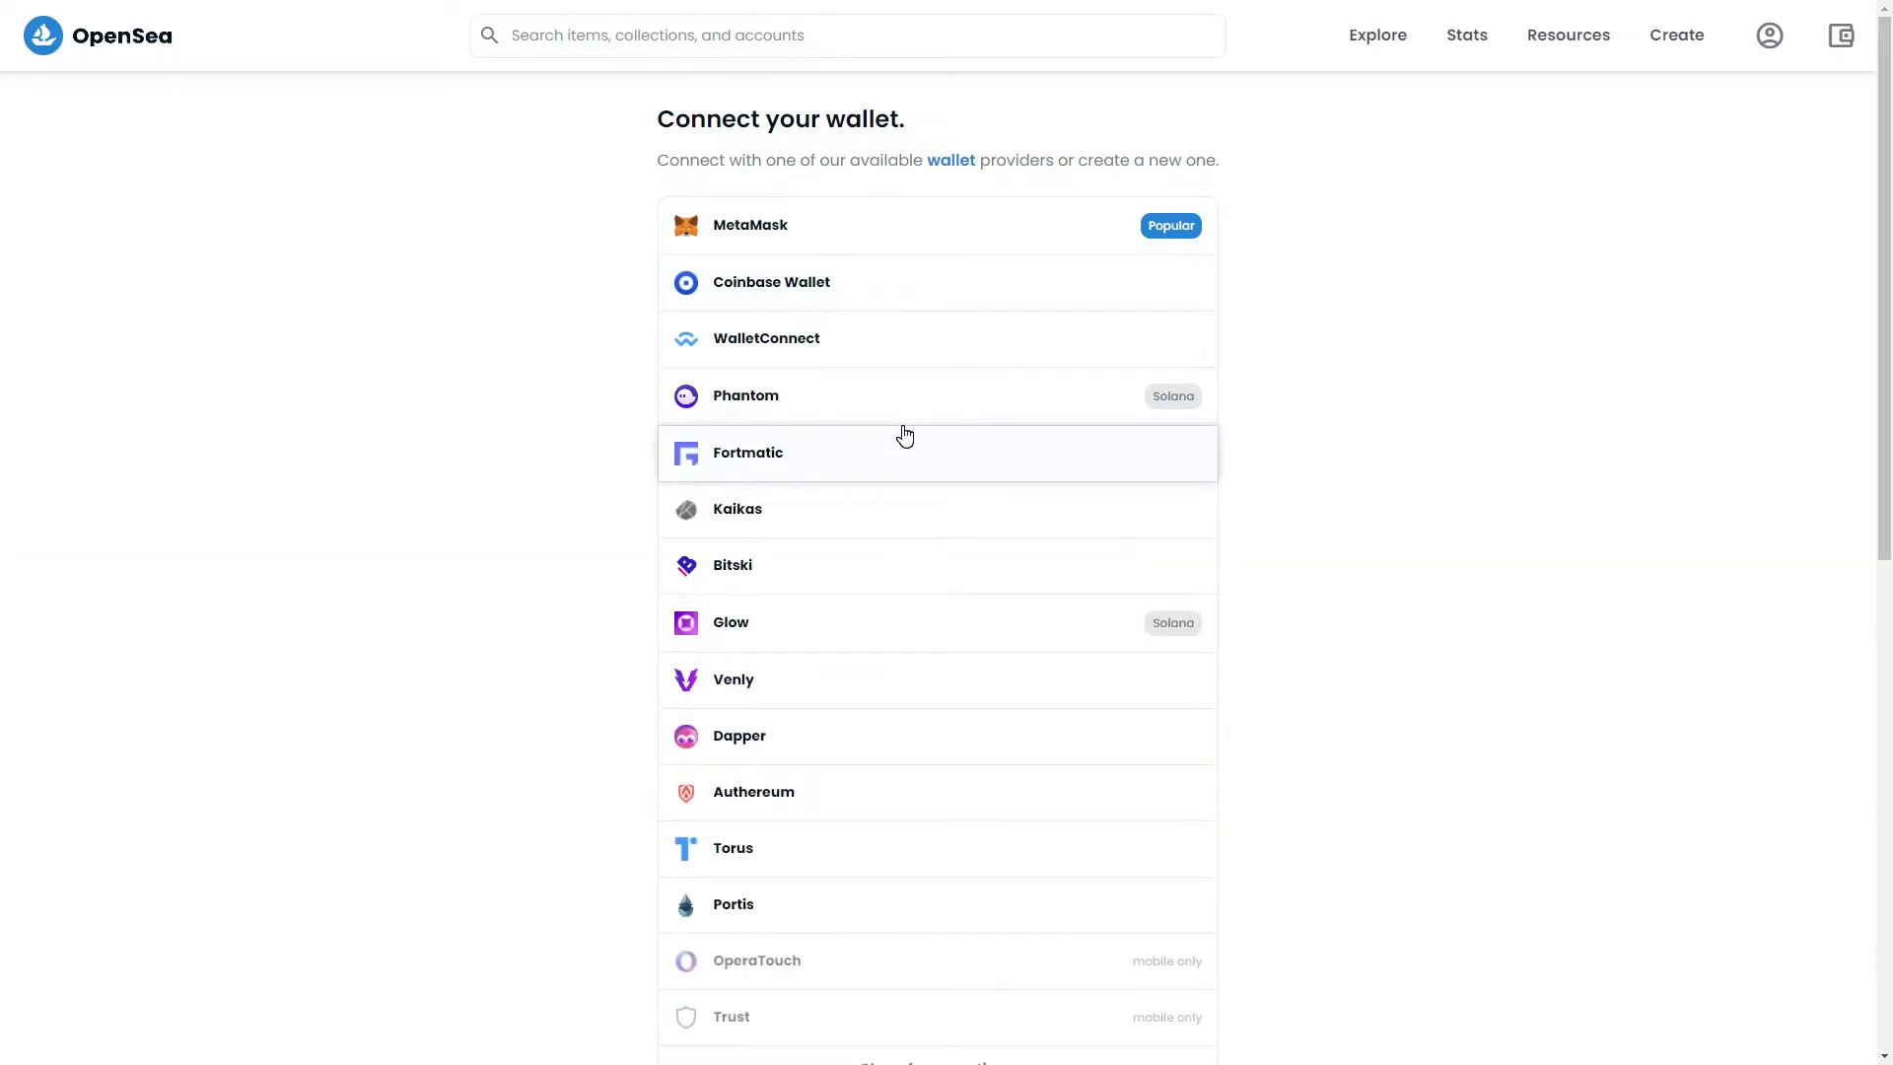
pyautogui.scroll(-4, 915, 488)
pyautogui.scroll(4, 934, 516)
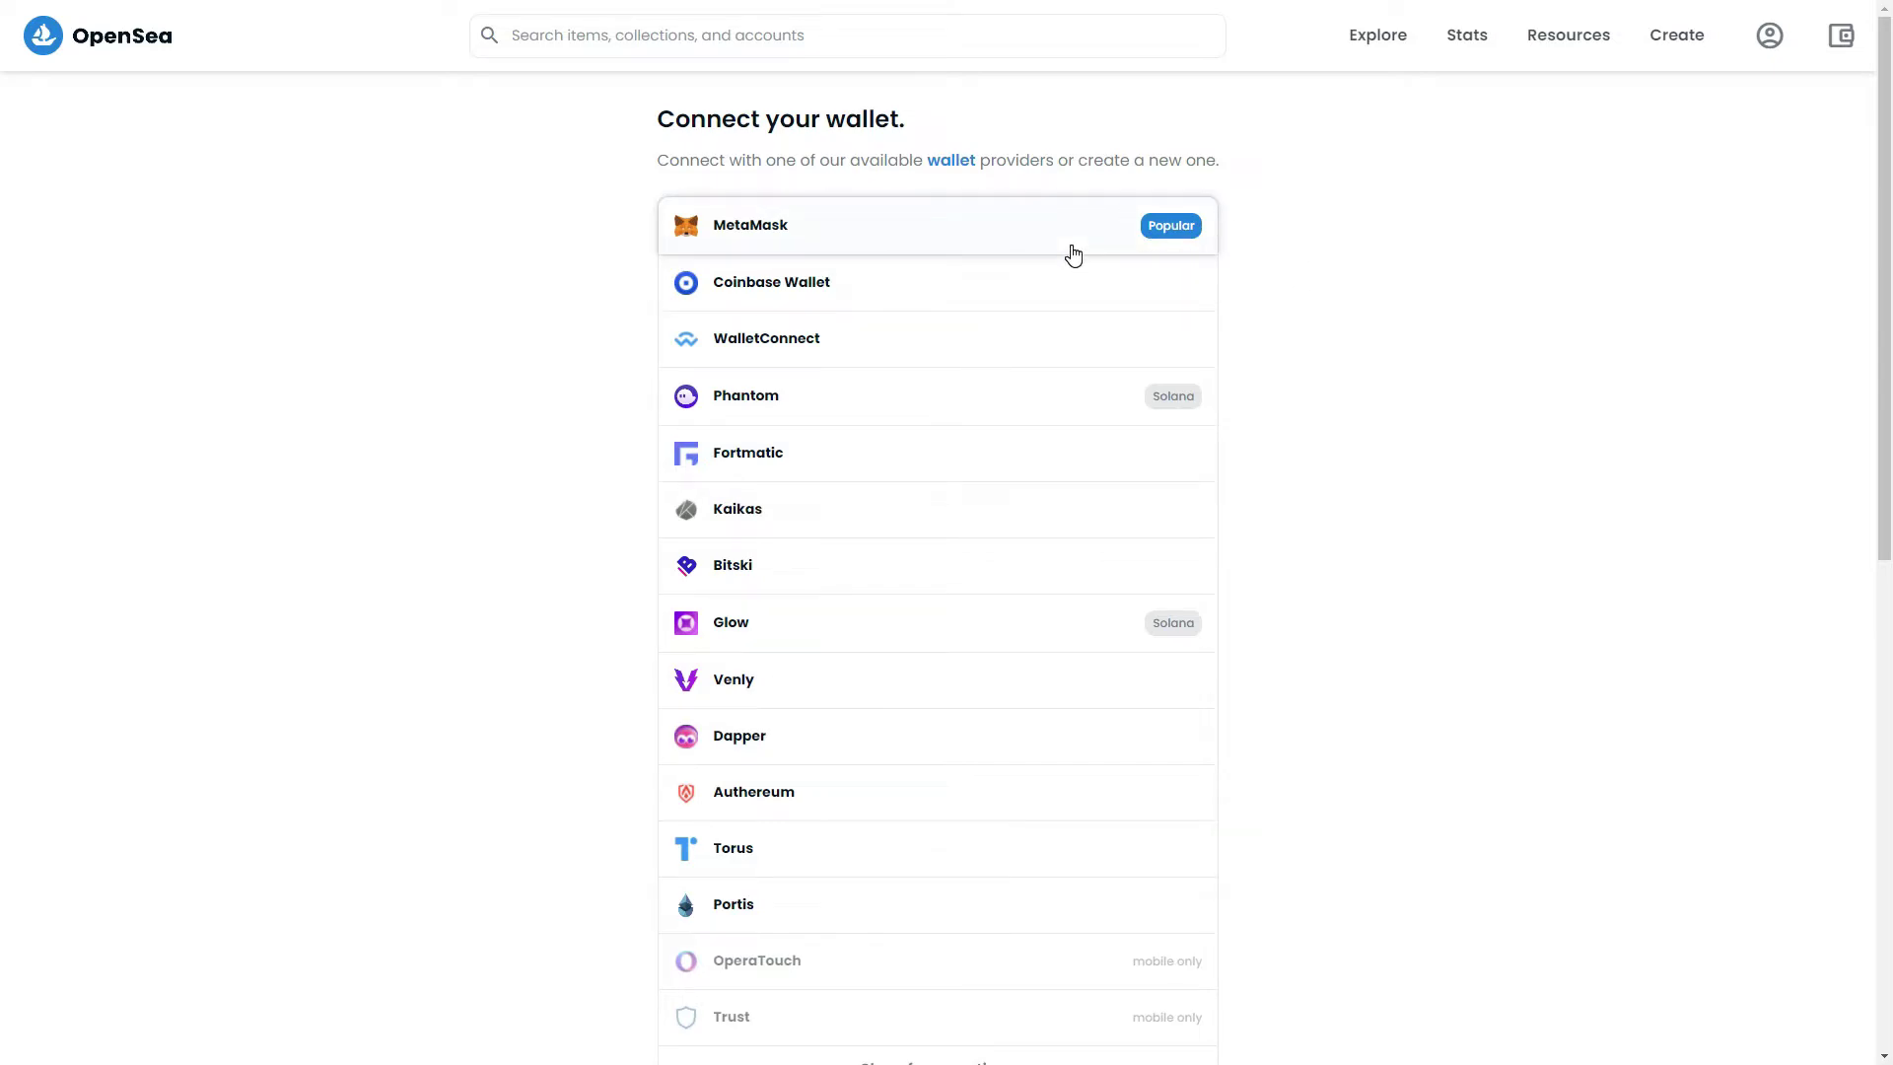
# Step: Connect to OpenSea with MetaMask, unlocking the wallet with its account password
pyautogui.click(1016, 229)
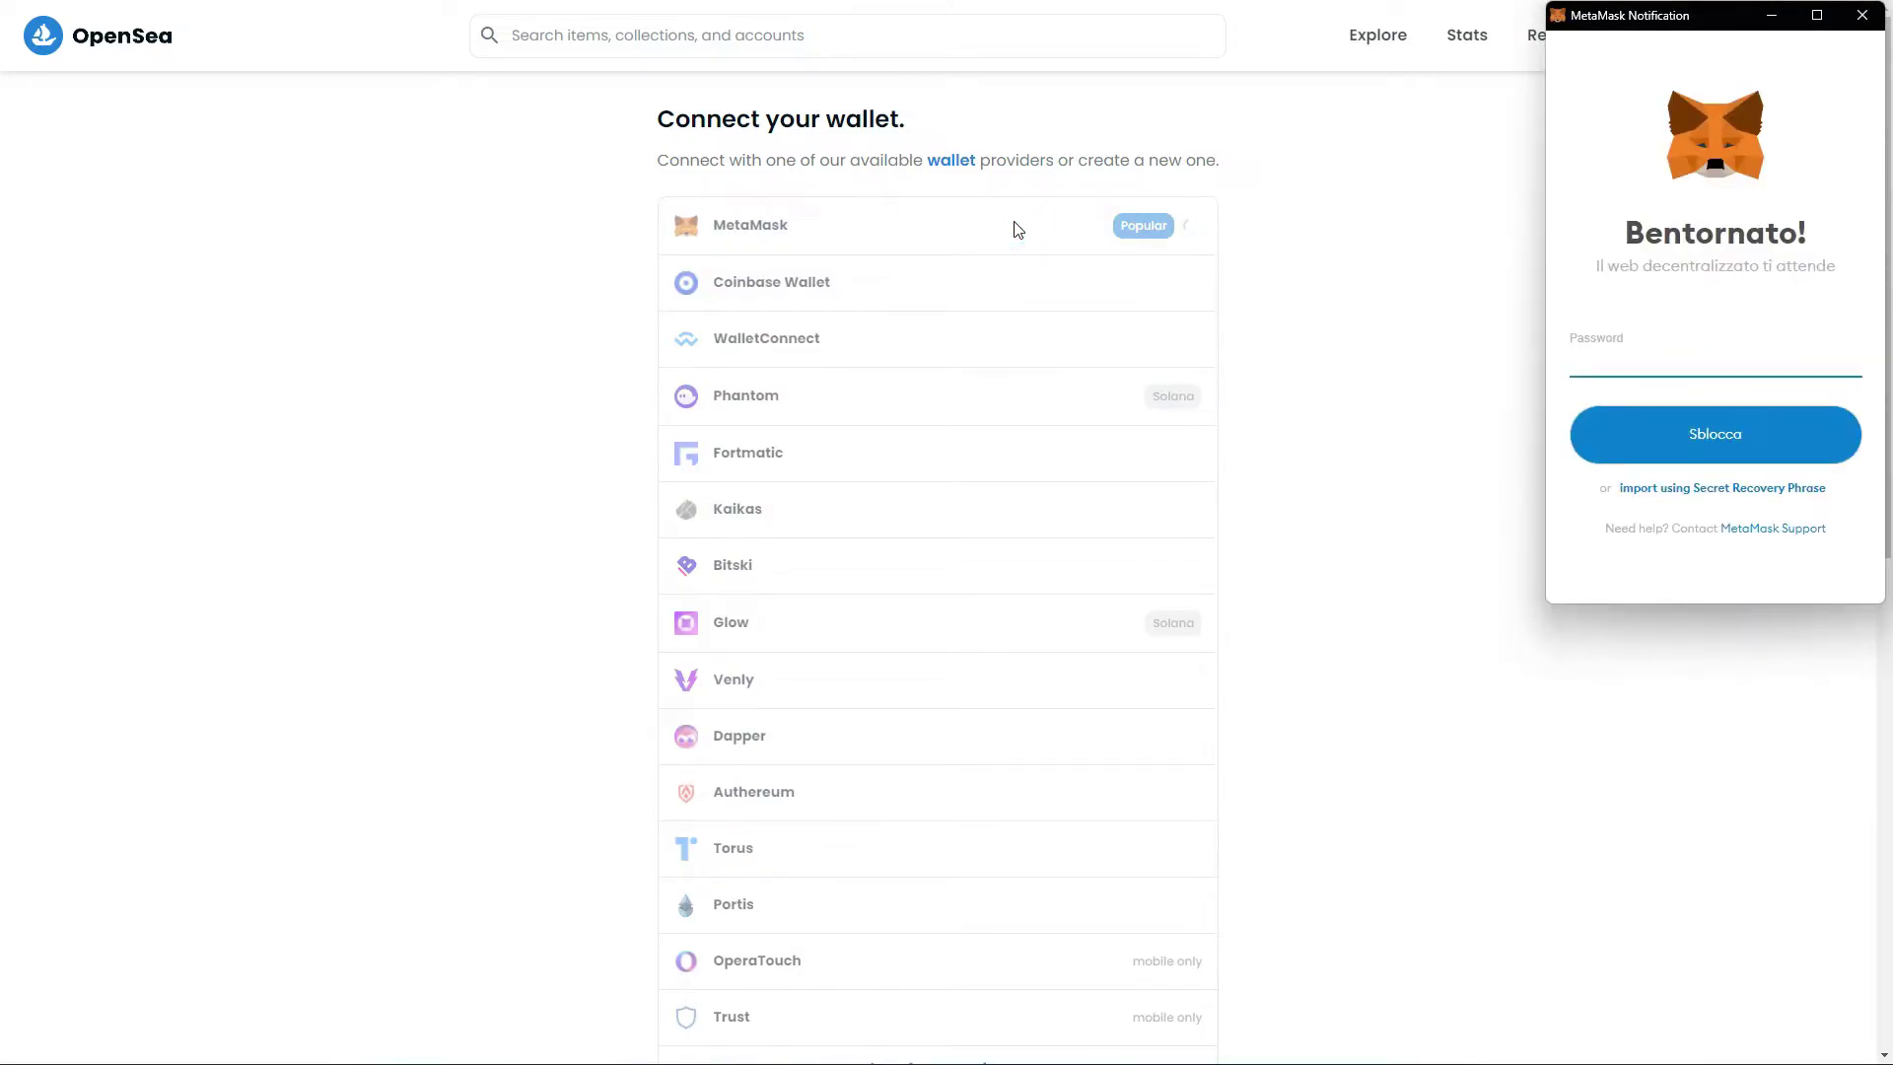
pyautogui.click(1612, 354)
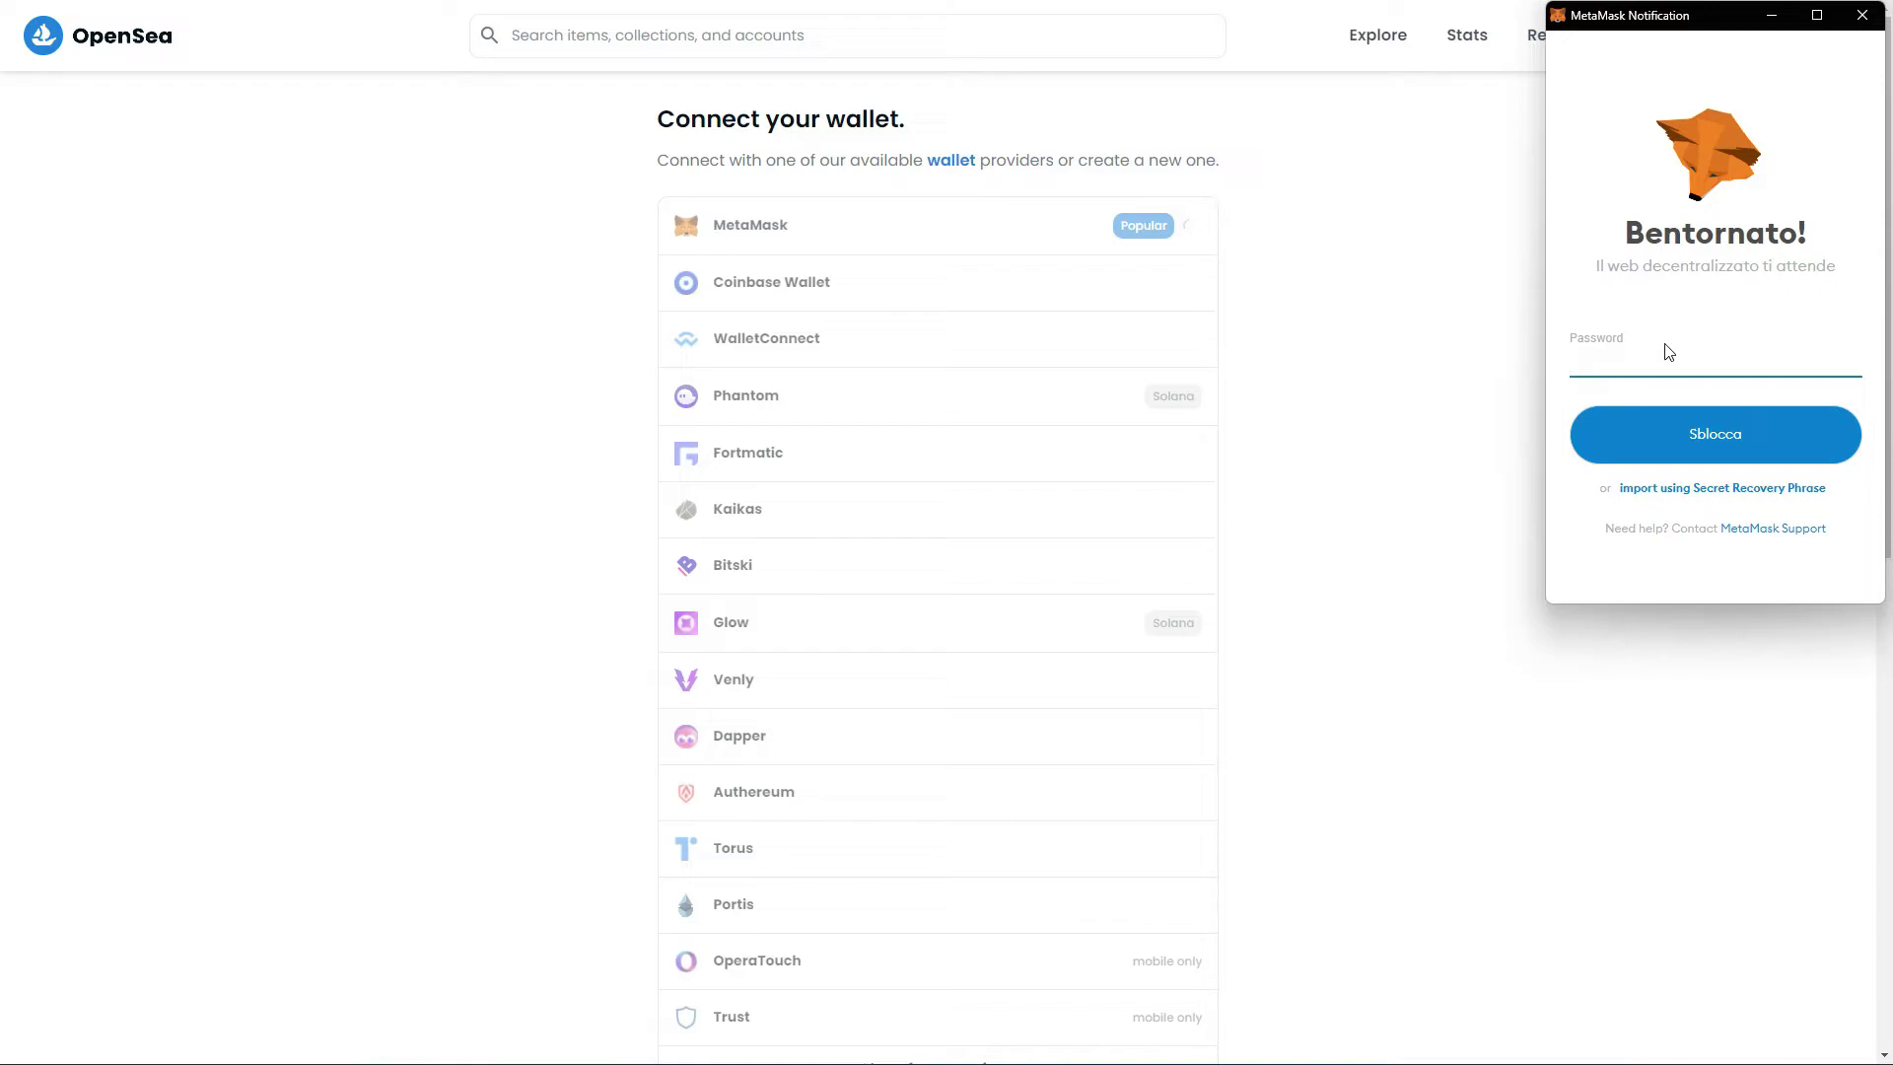
pyautogui.write('••••••••')
pyautogui.press('Return')
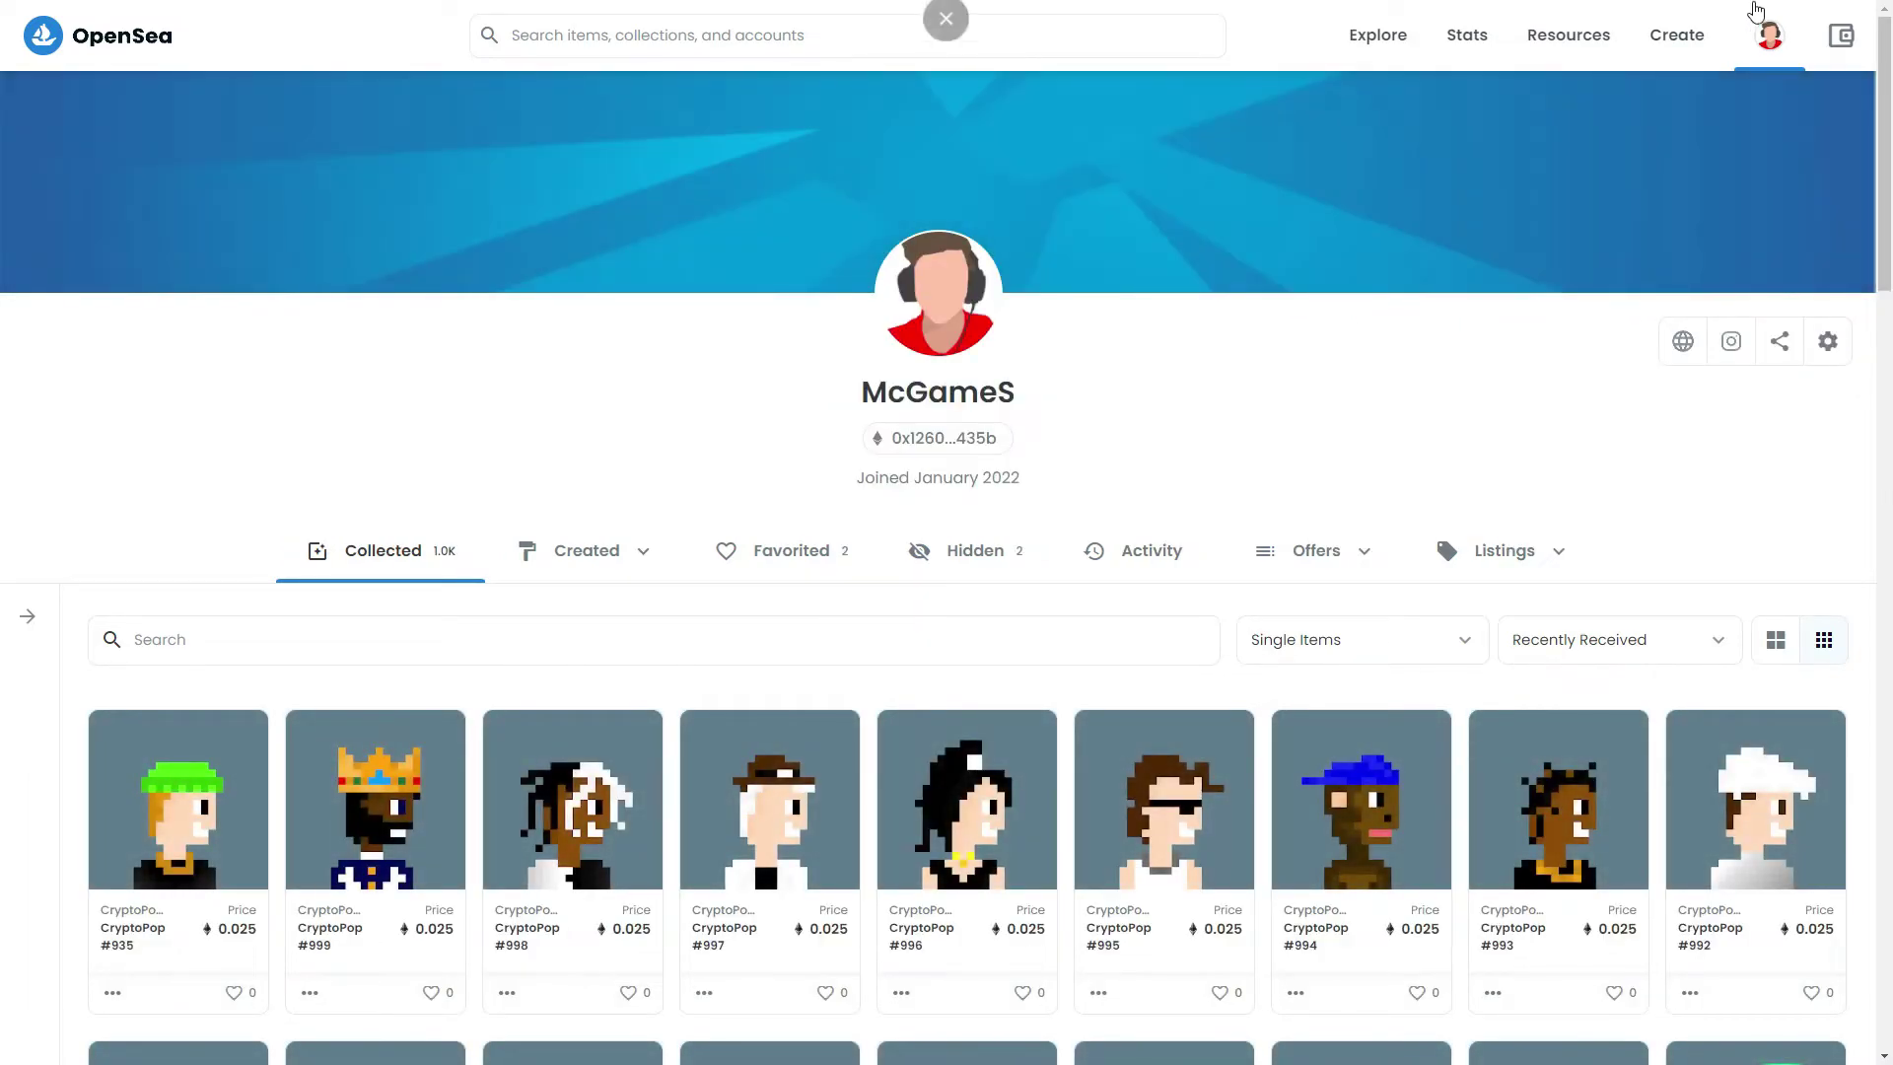
# Step: Look through the account options and the collected items on the OpenSea profile page
pyautogui.click(1765, 29)
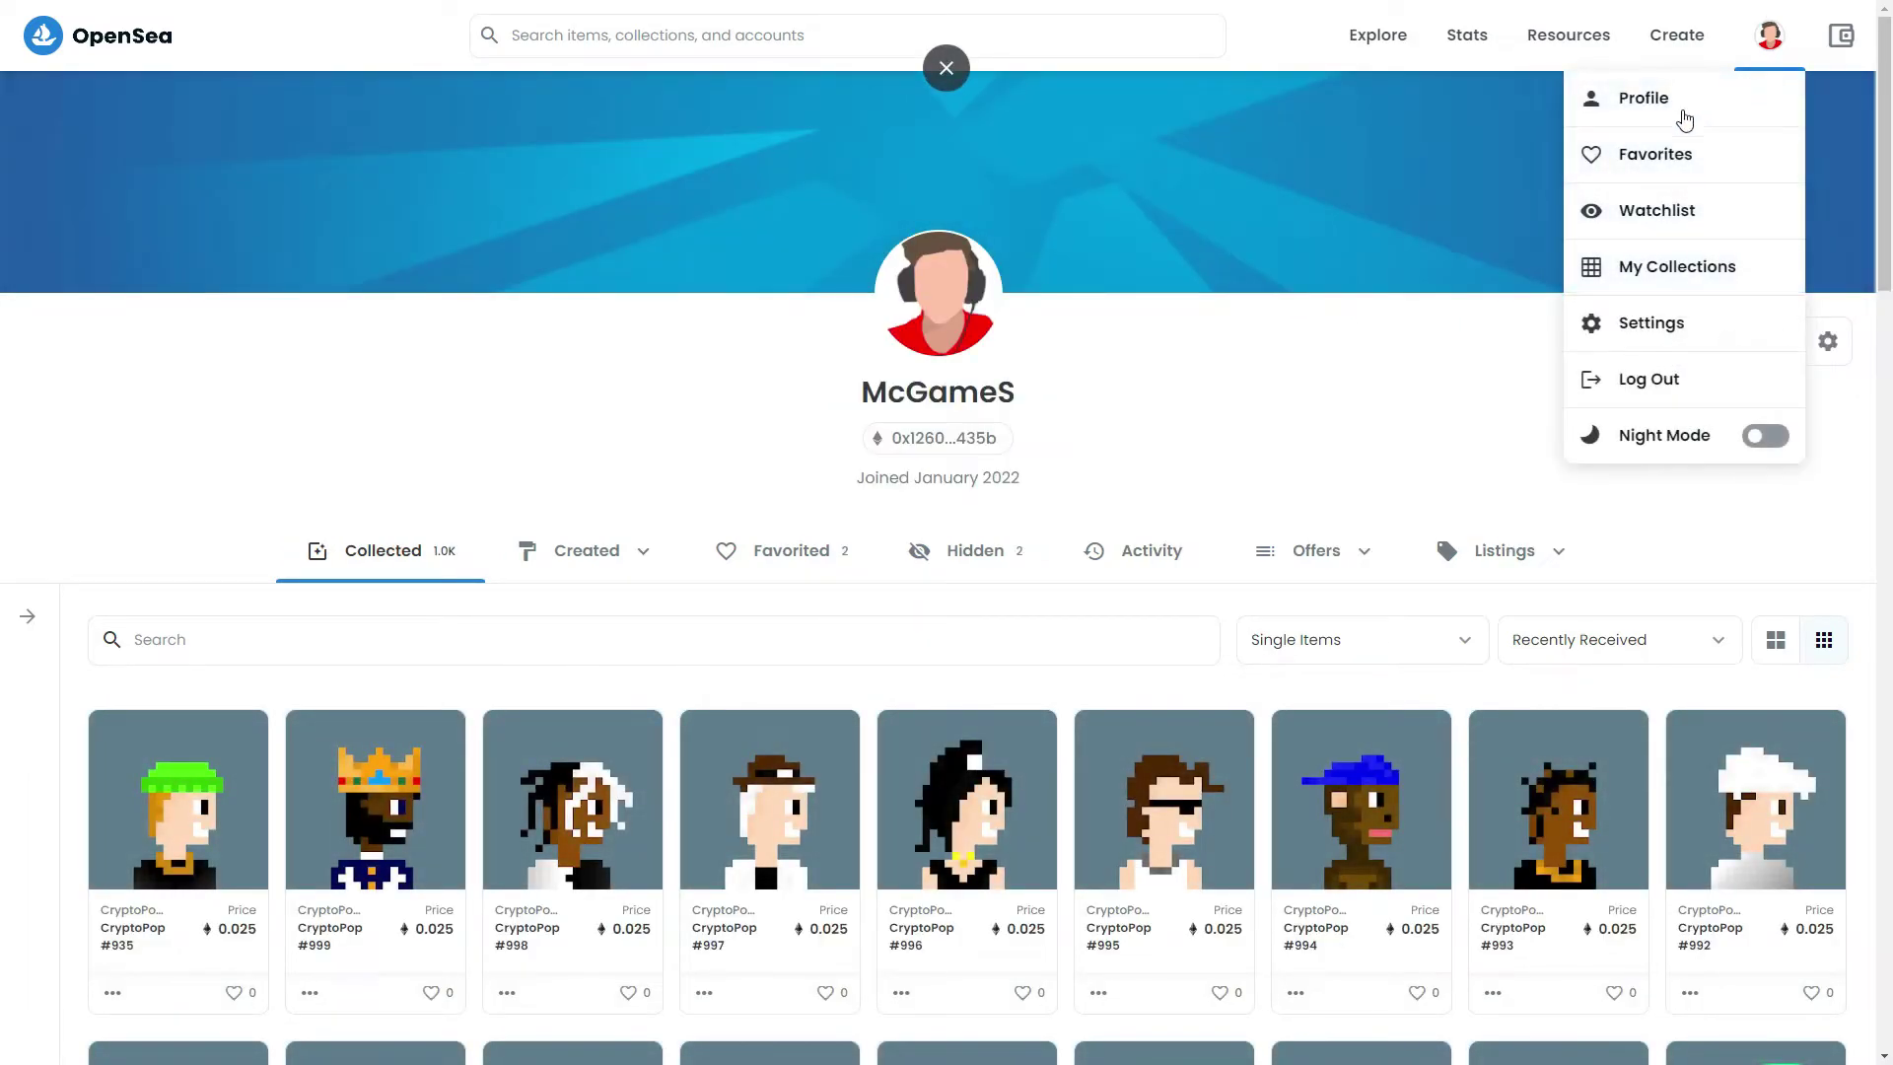
pyautogui.click(1203, 380)
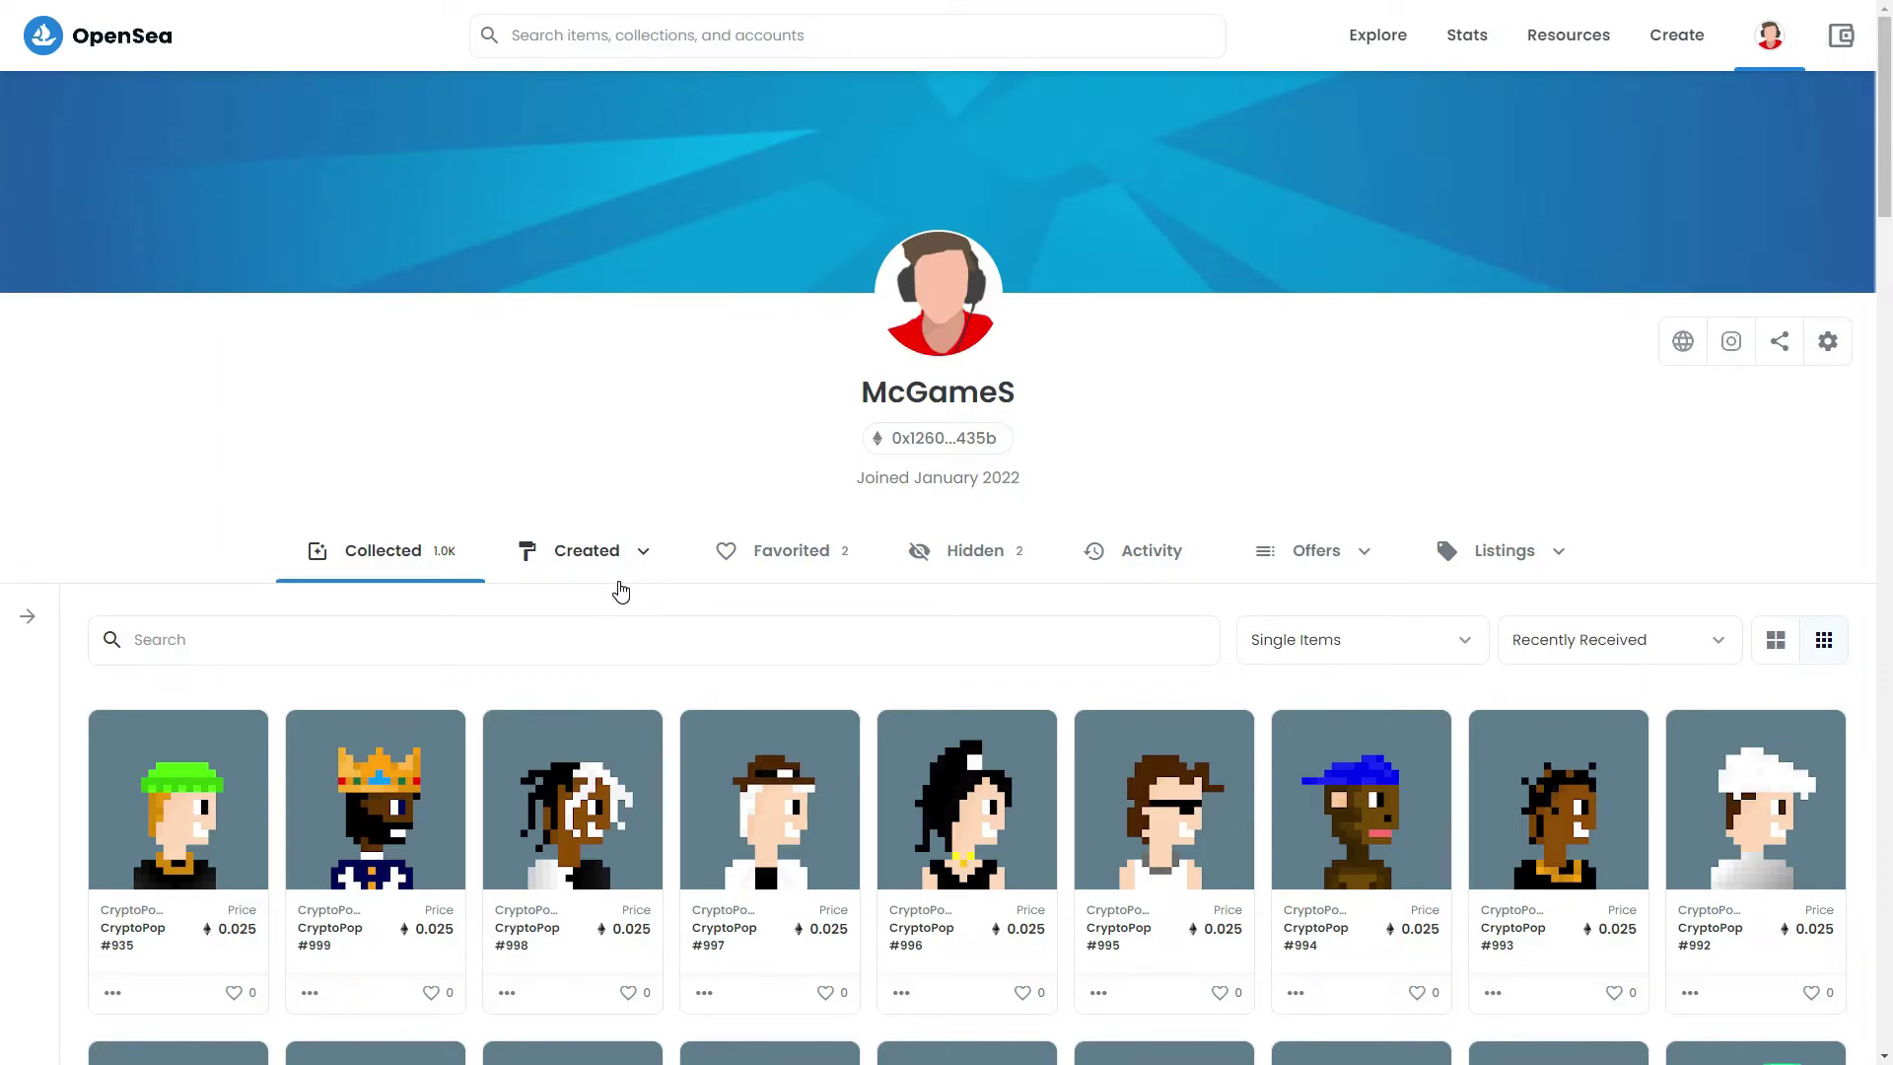
pyautogui.scroll(-3, 872, 848)
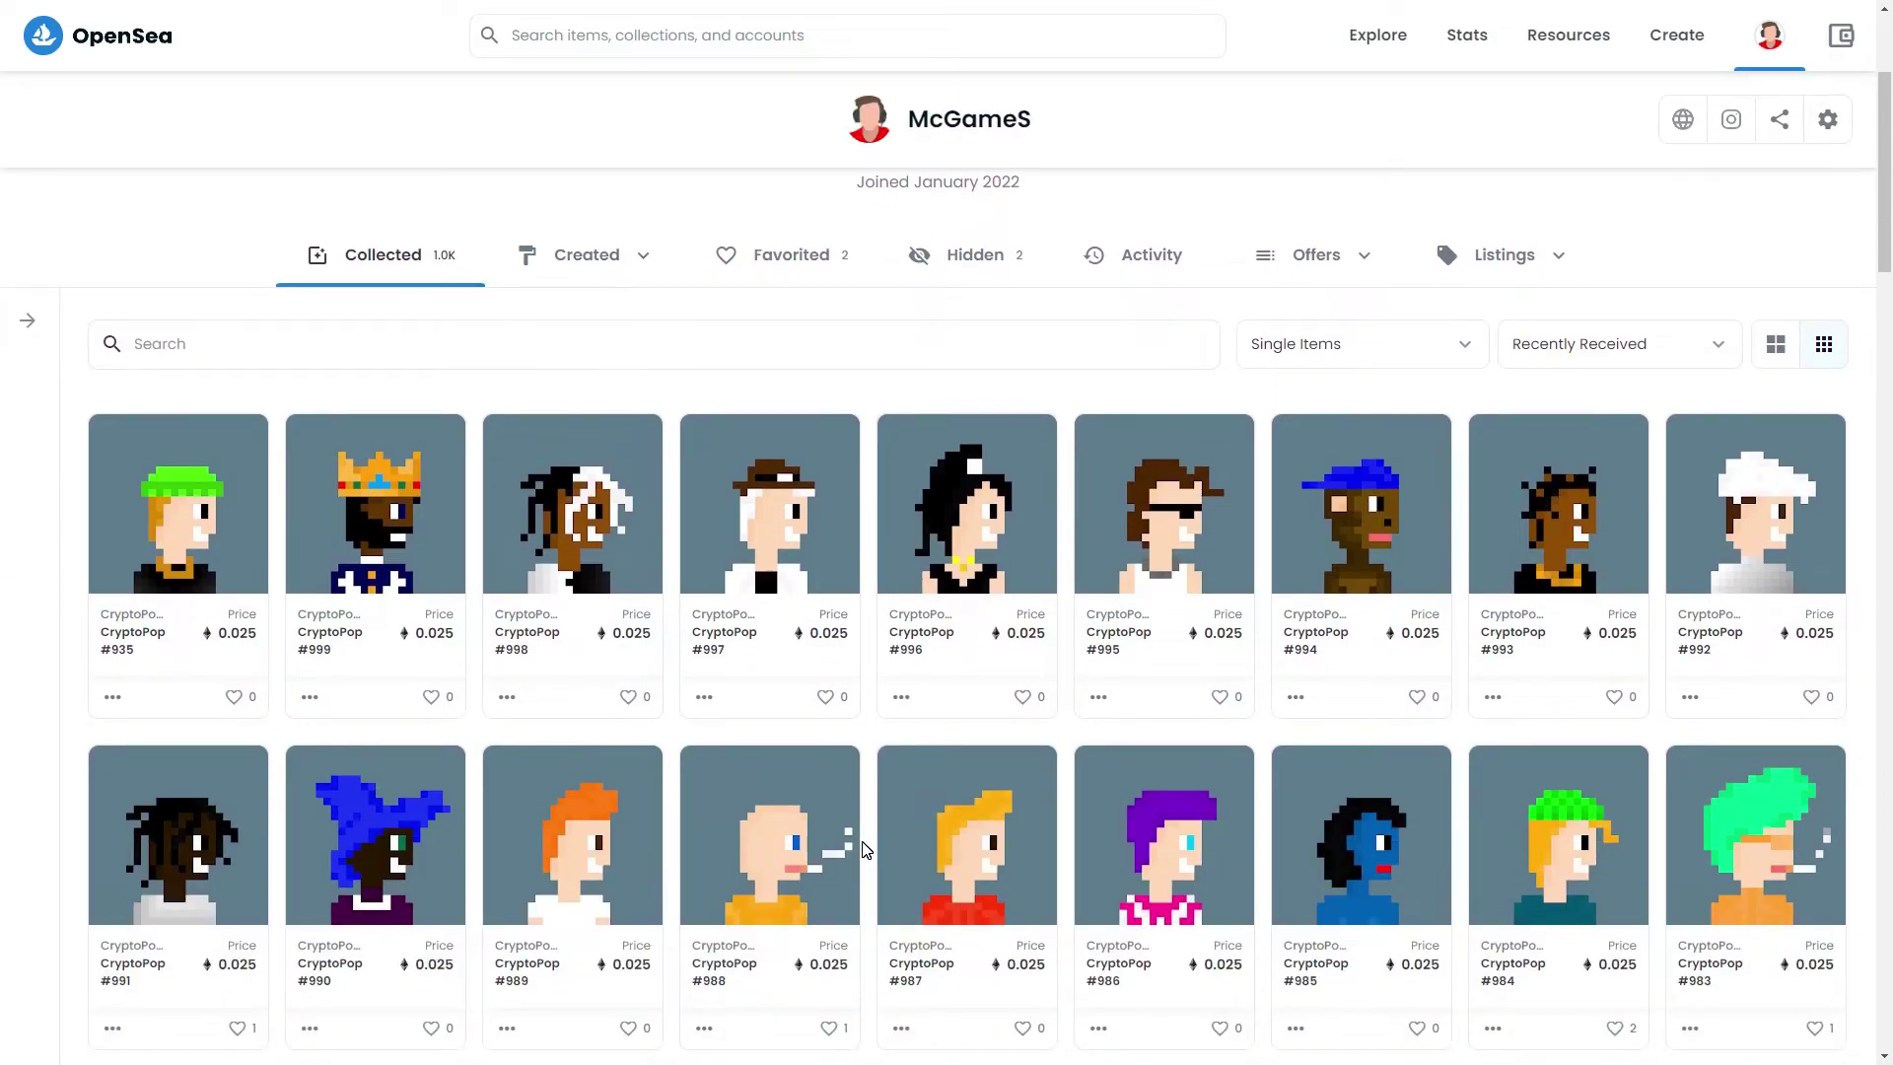
pyautogui.scroll(-4, 868, 848)
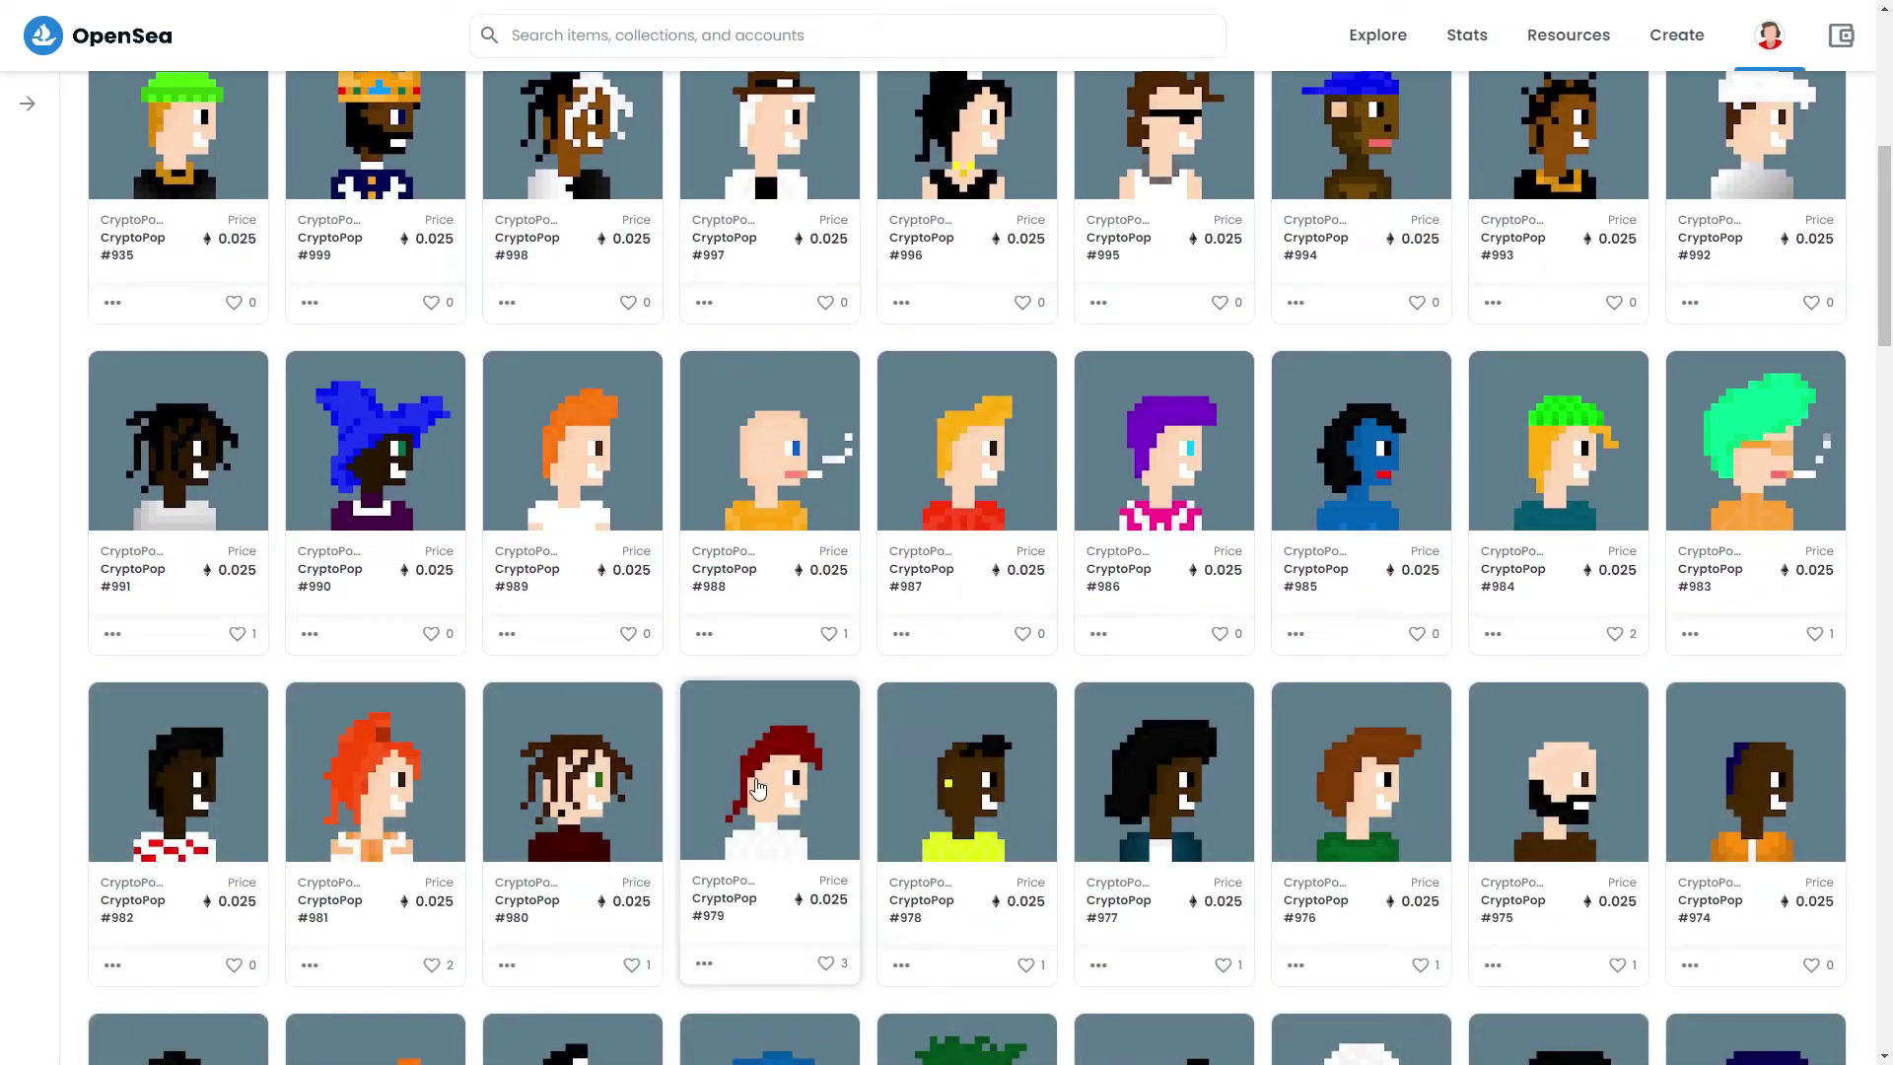
pyautogui.scroll(4, 749, 779)
pyautogui.scroll(3, 739, 755)
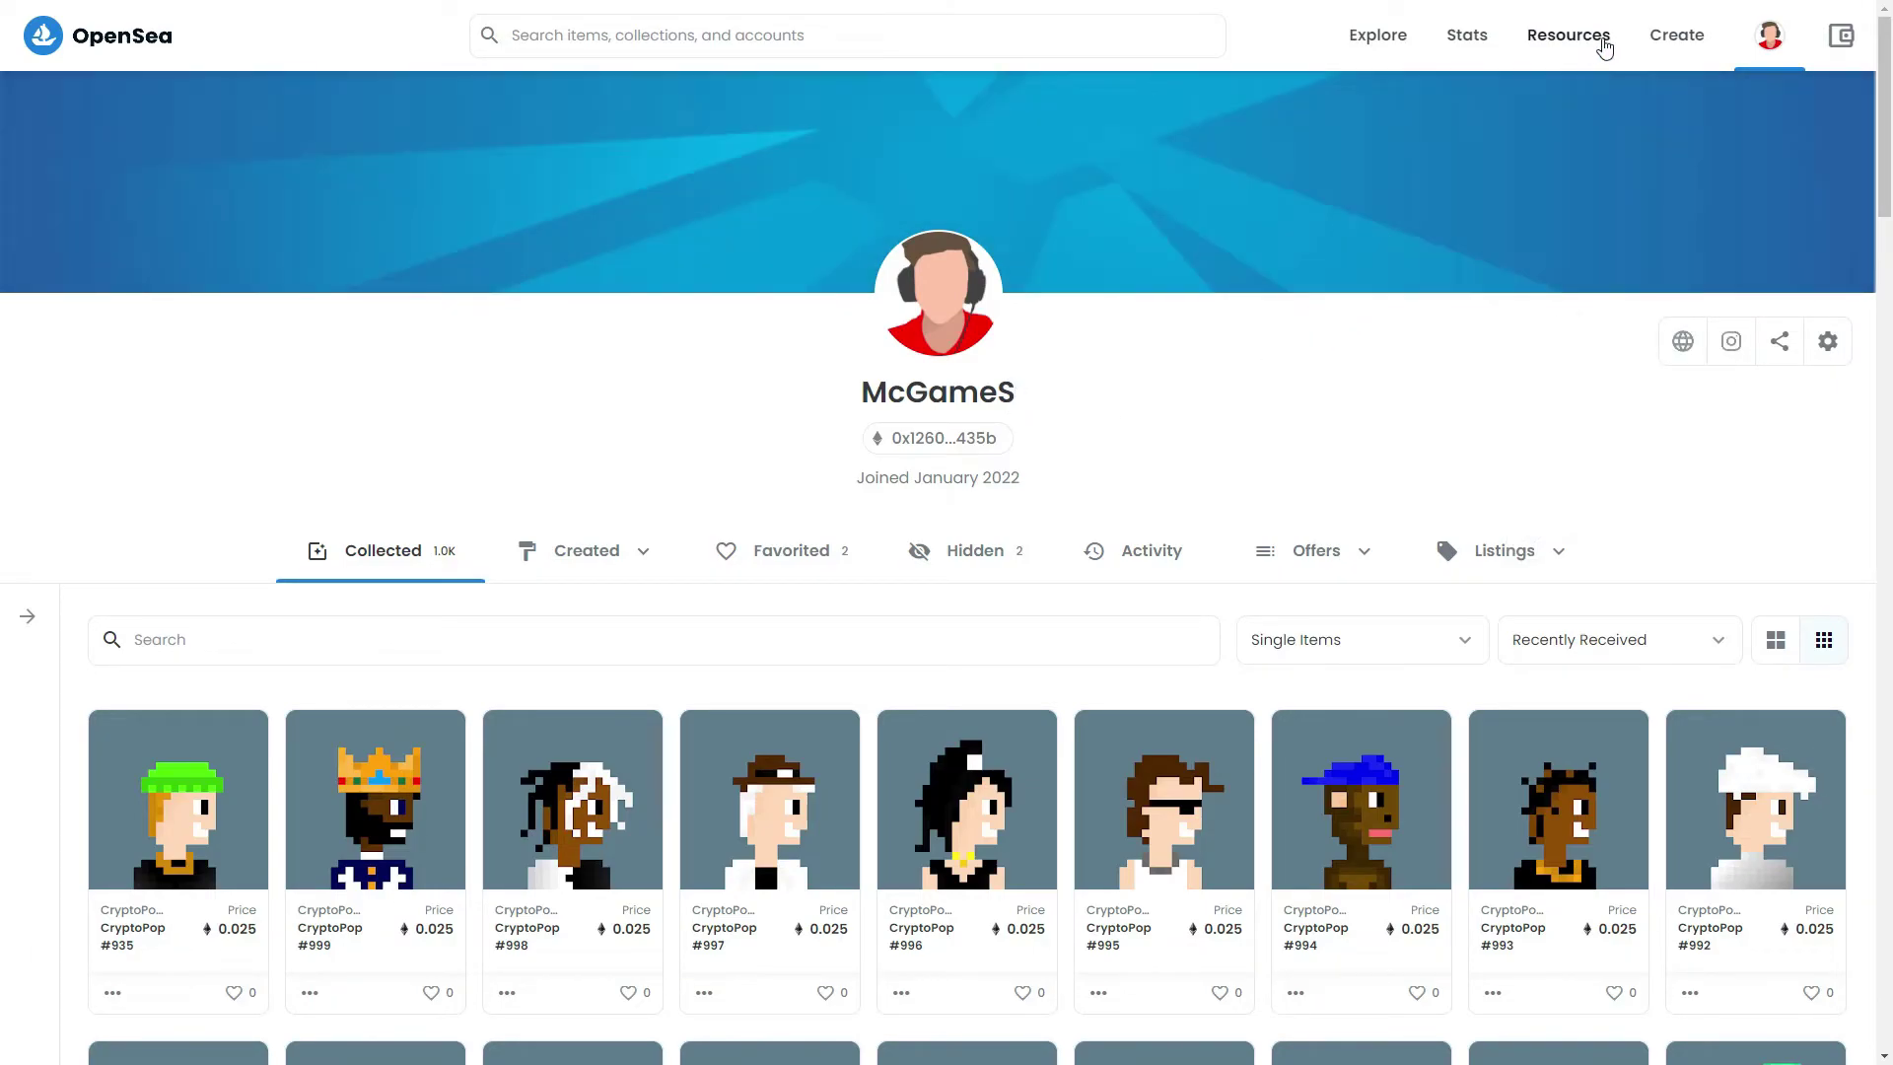
# Step: Start creating a new item and sign the OpenSea sign-in request with MetaMask
pyautogui.click(1674, 37)
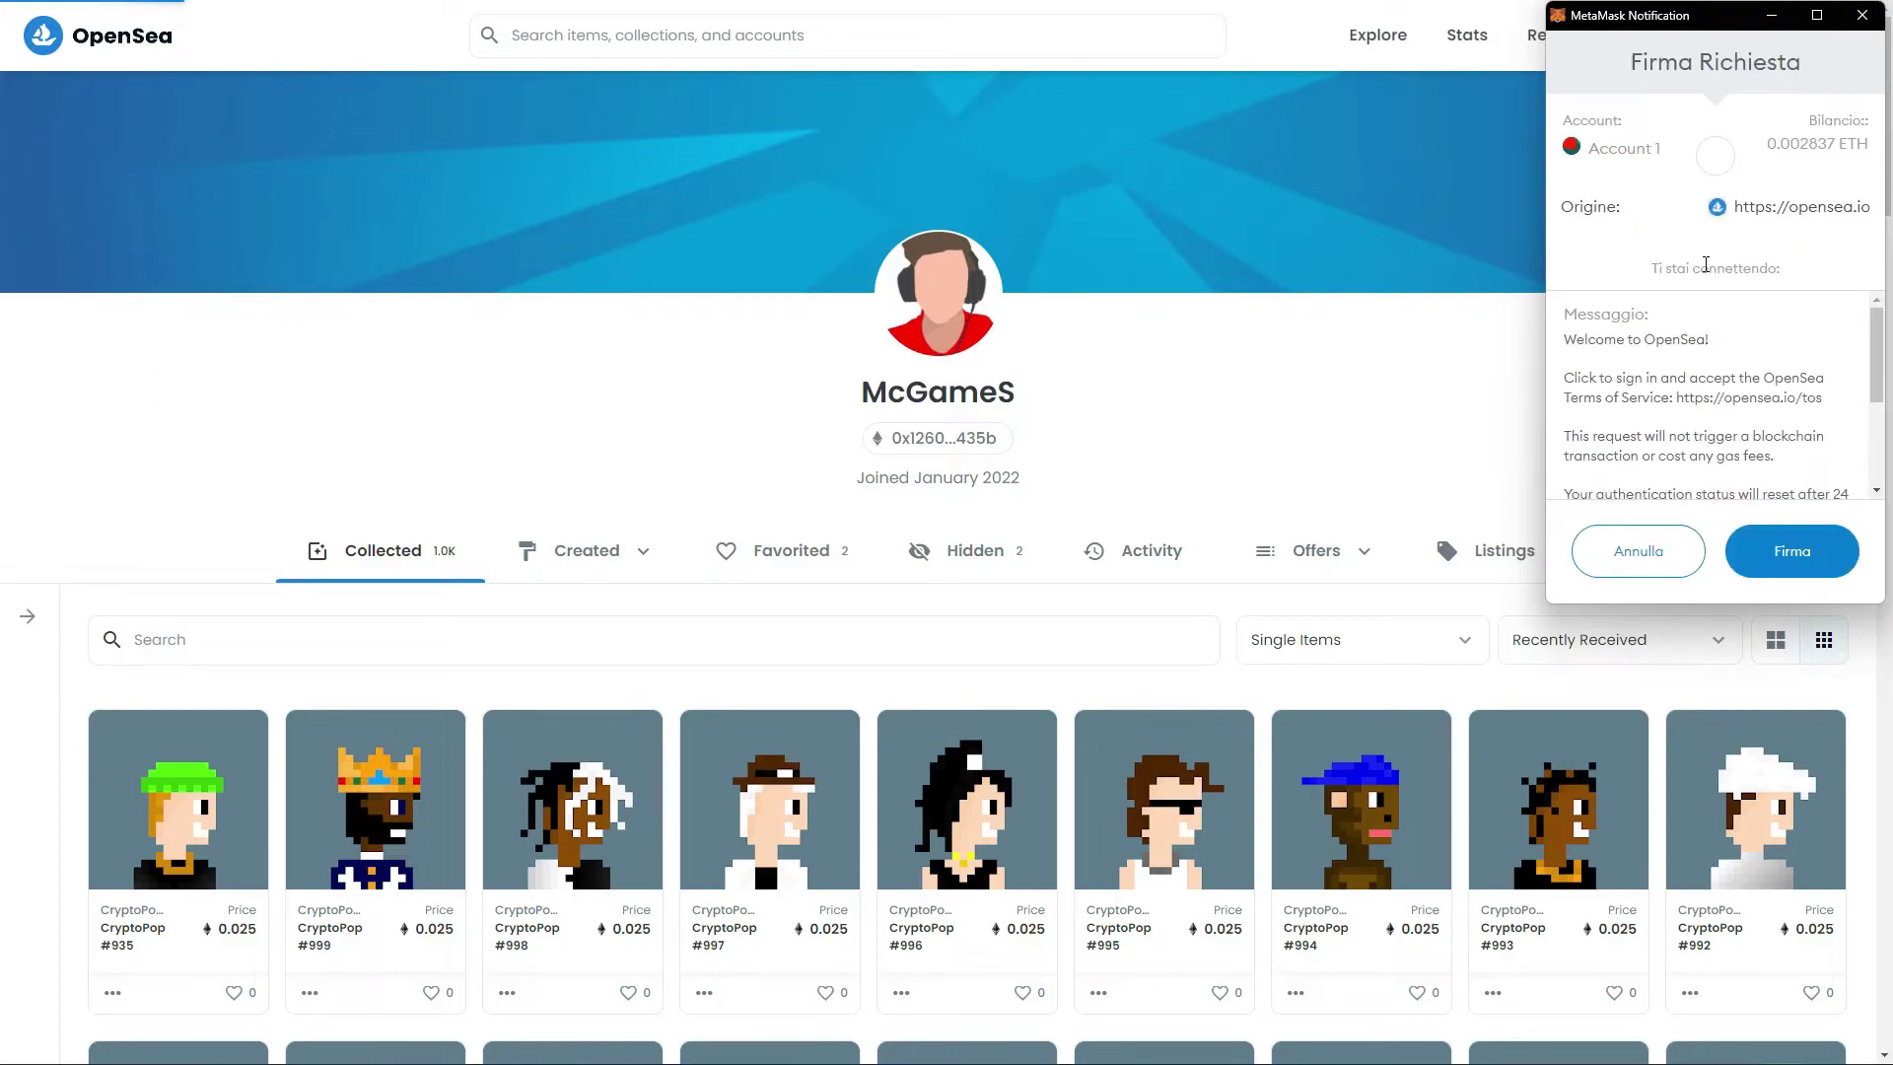
pyautogui.click(1785, 549)
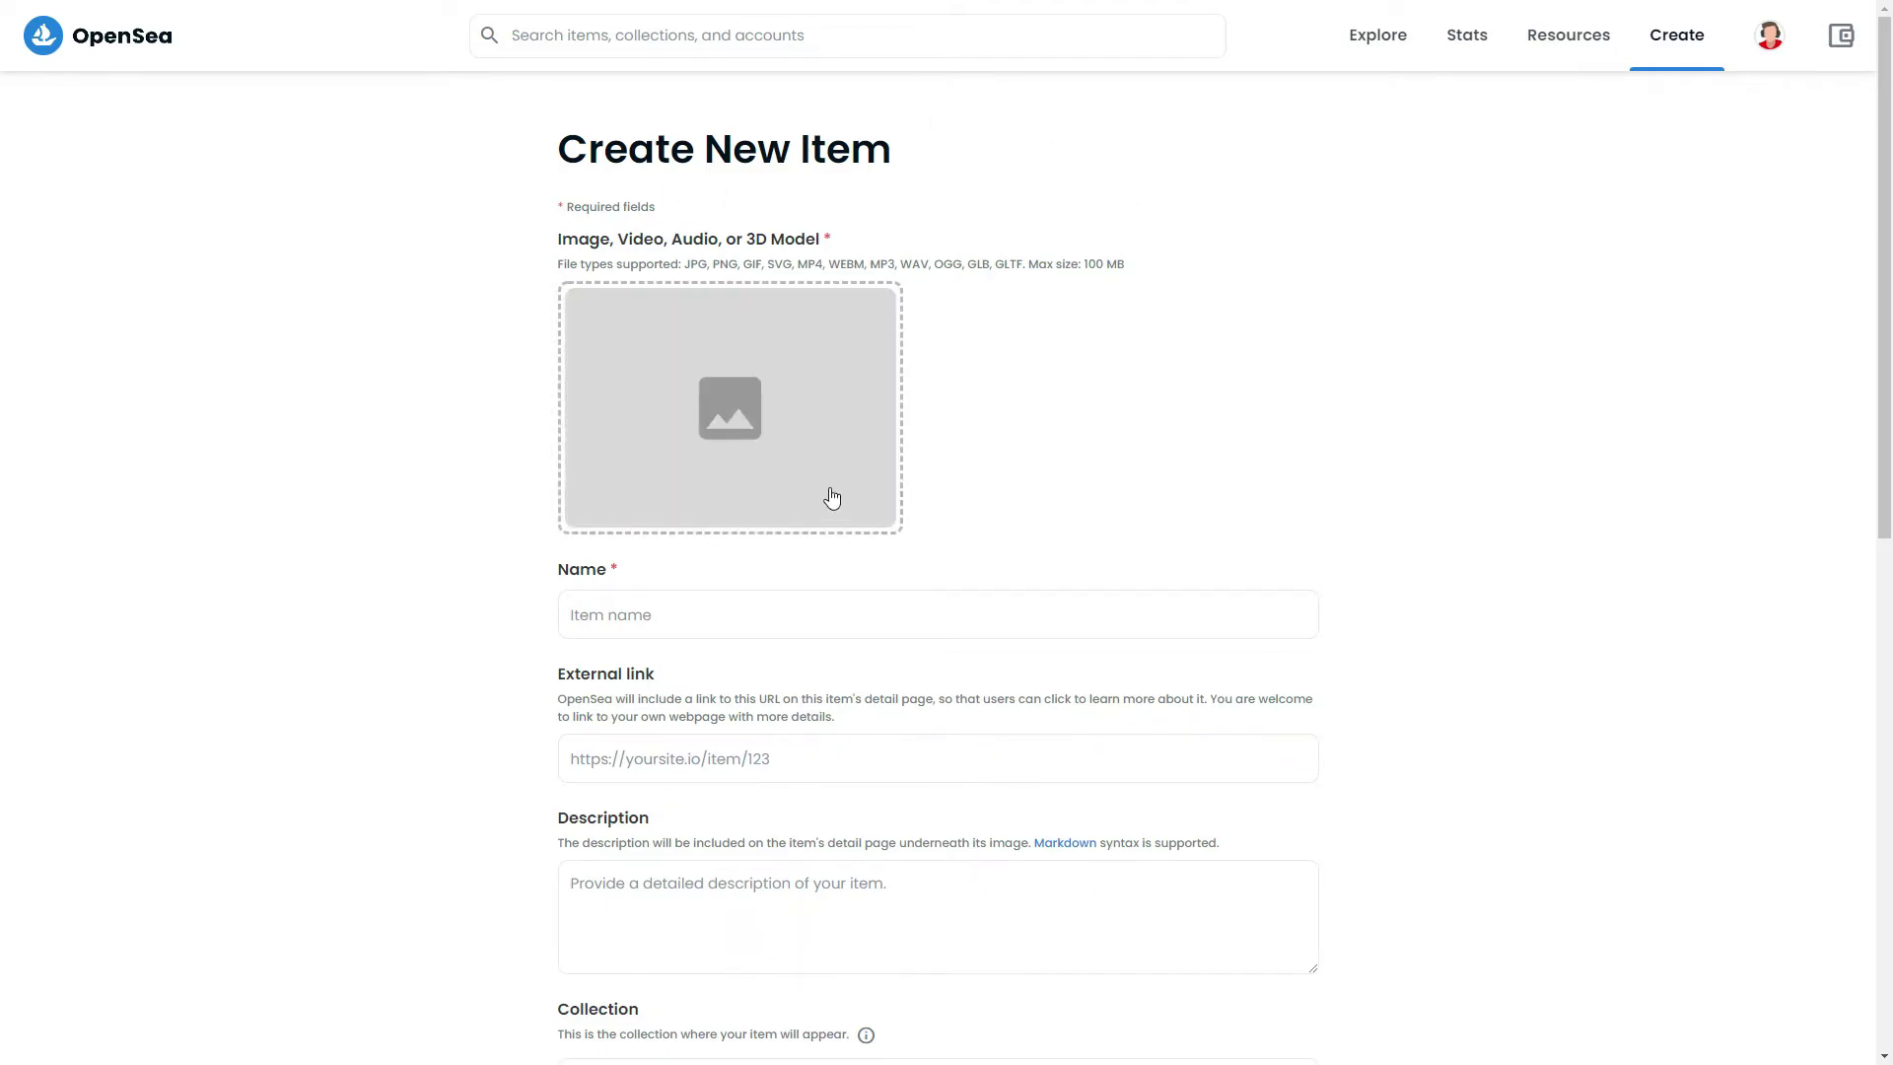
# Step: Review the new item's file, name, link and description fields and the collections available for it
pyautogui.scroll(-1, 946, 479)
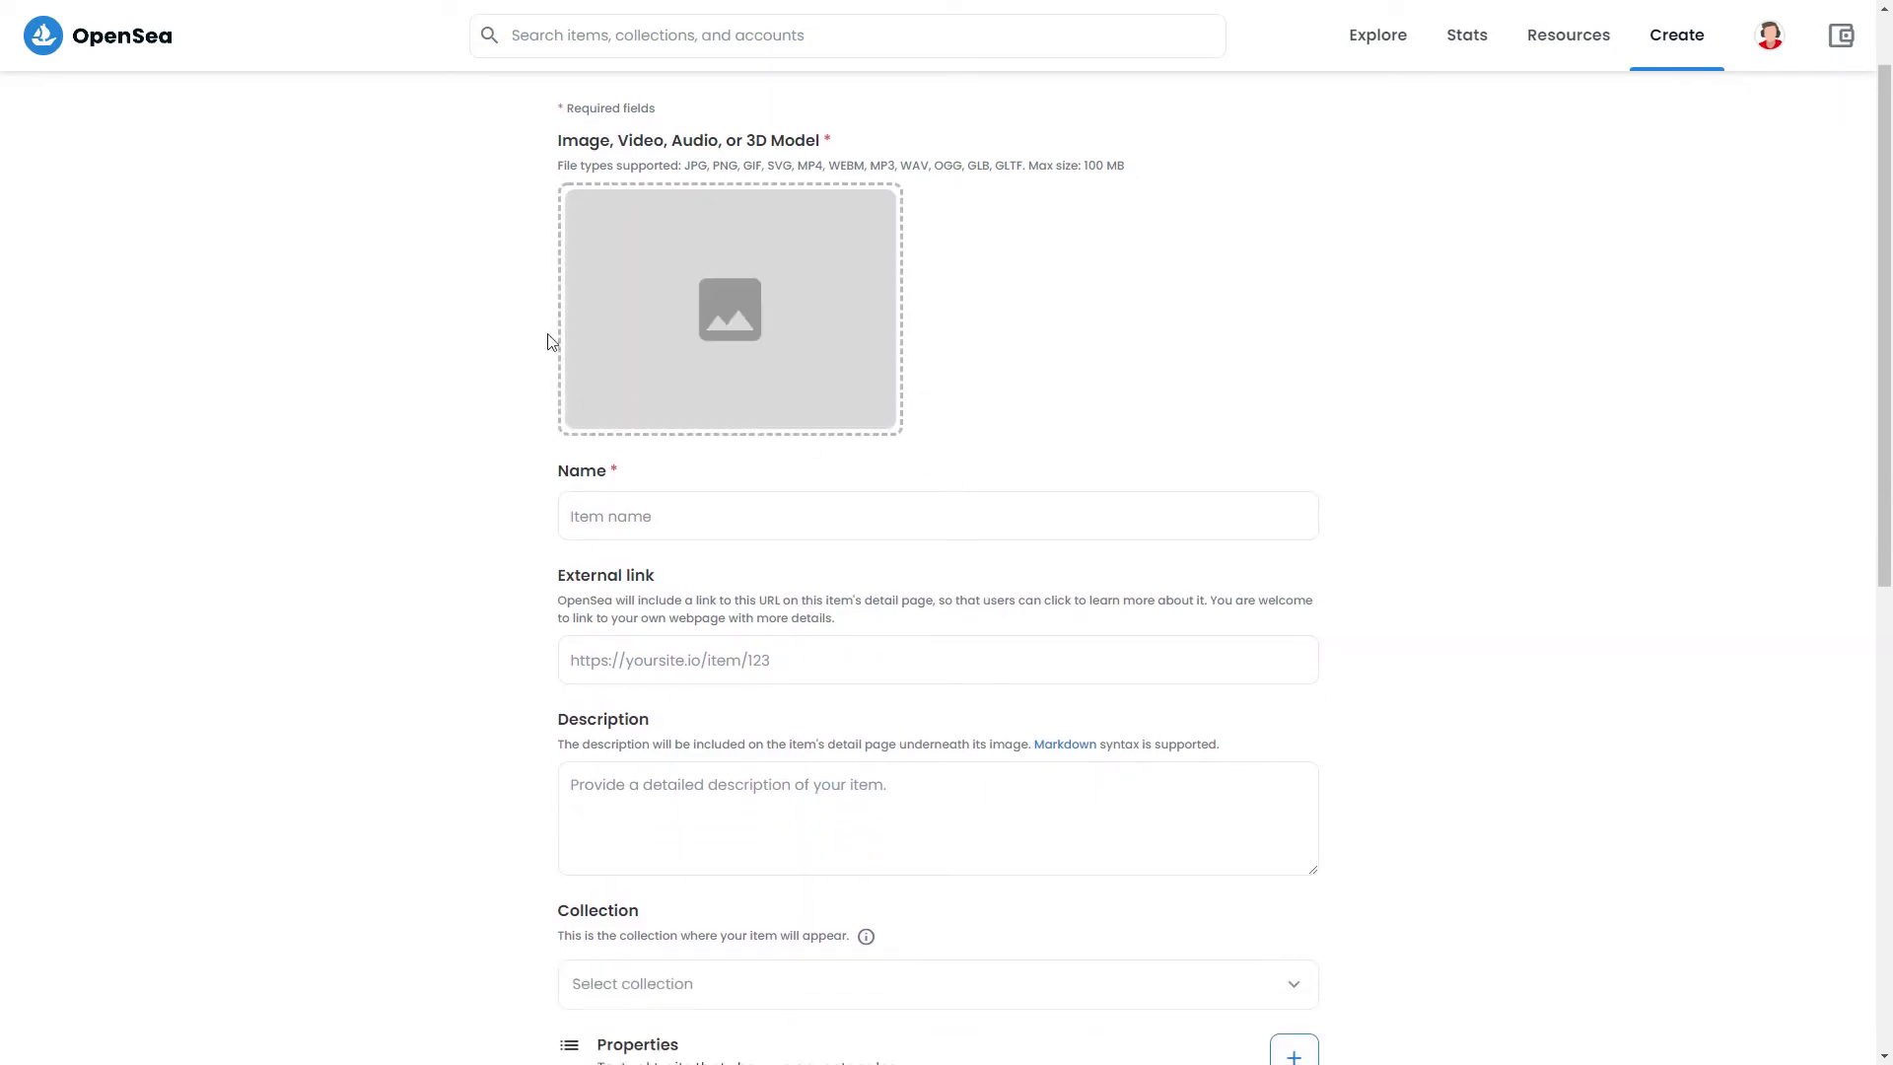
pyautogui.scroll(-1, 571, 415)
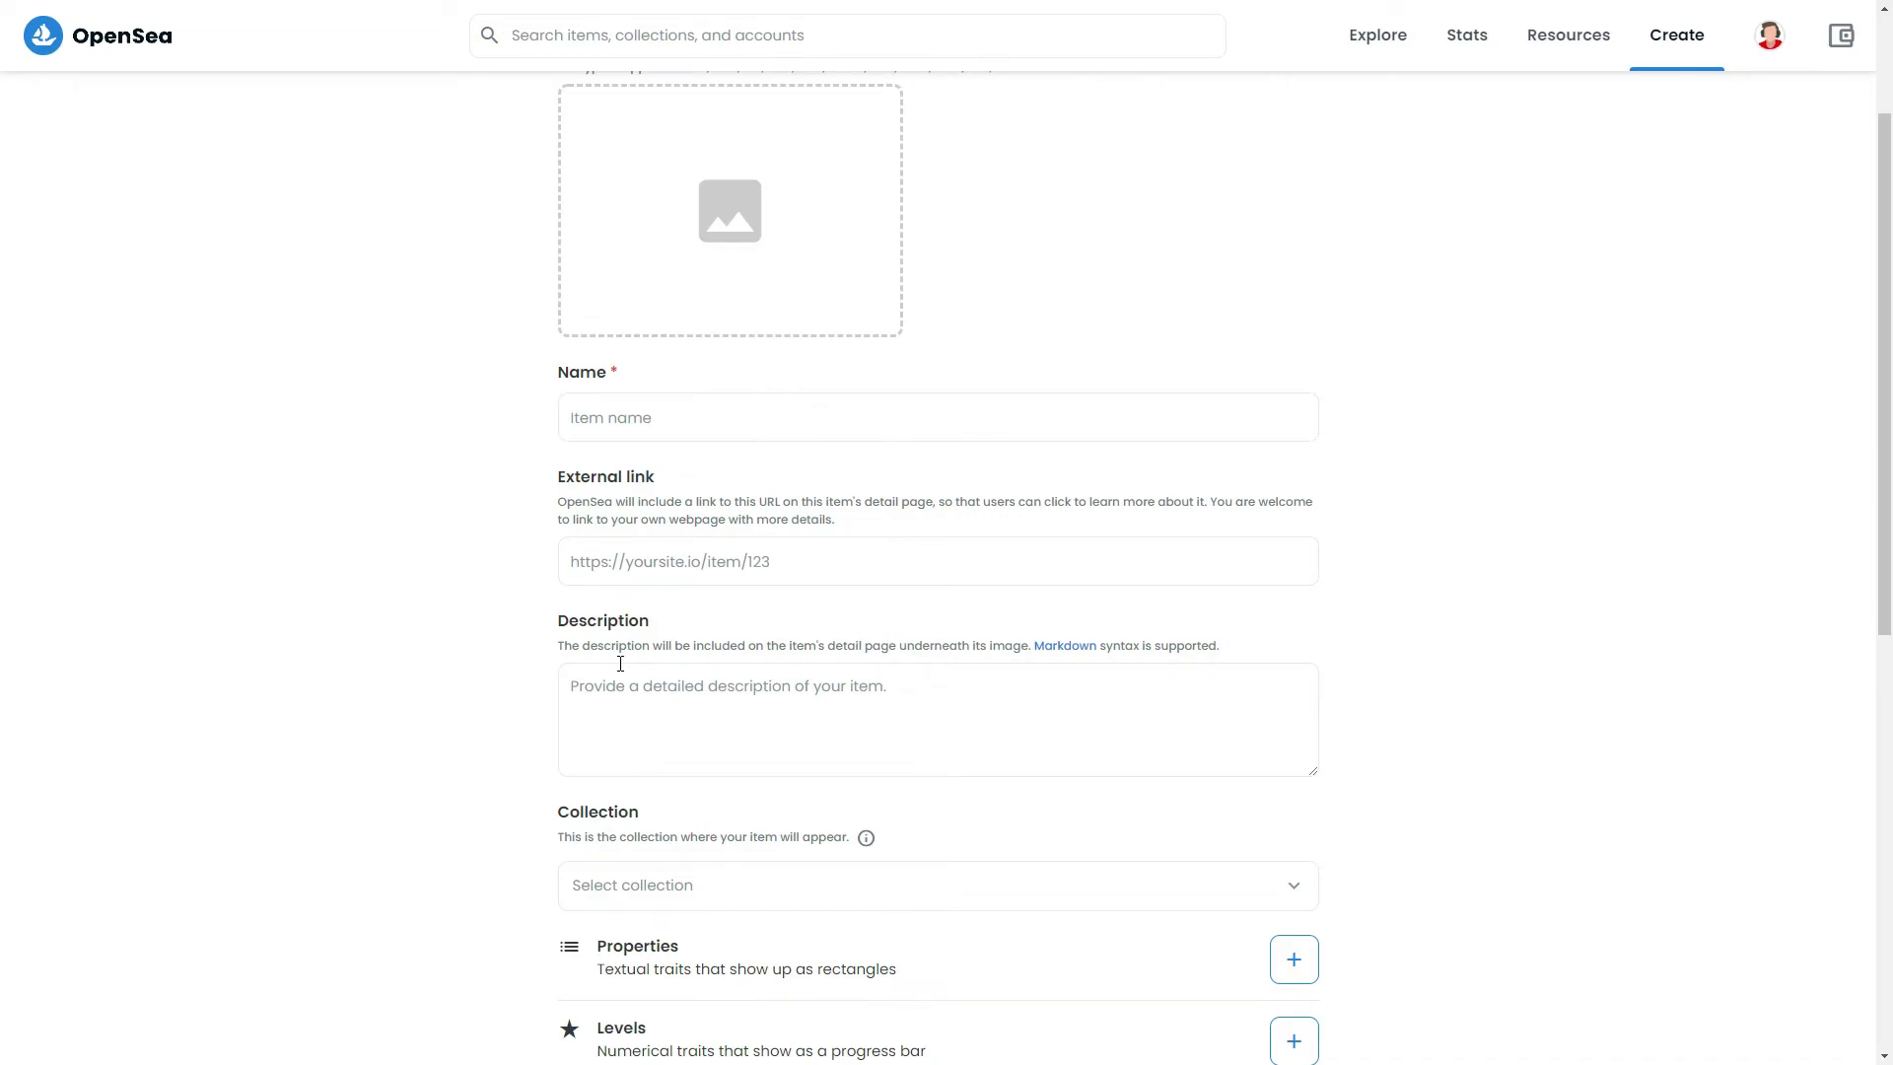
pyautogui.scroll(-2, 621, 663)
pyautogui.click(624, 690)
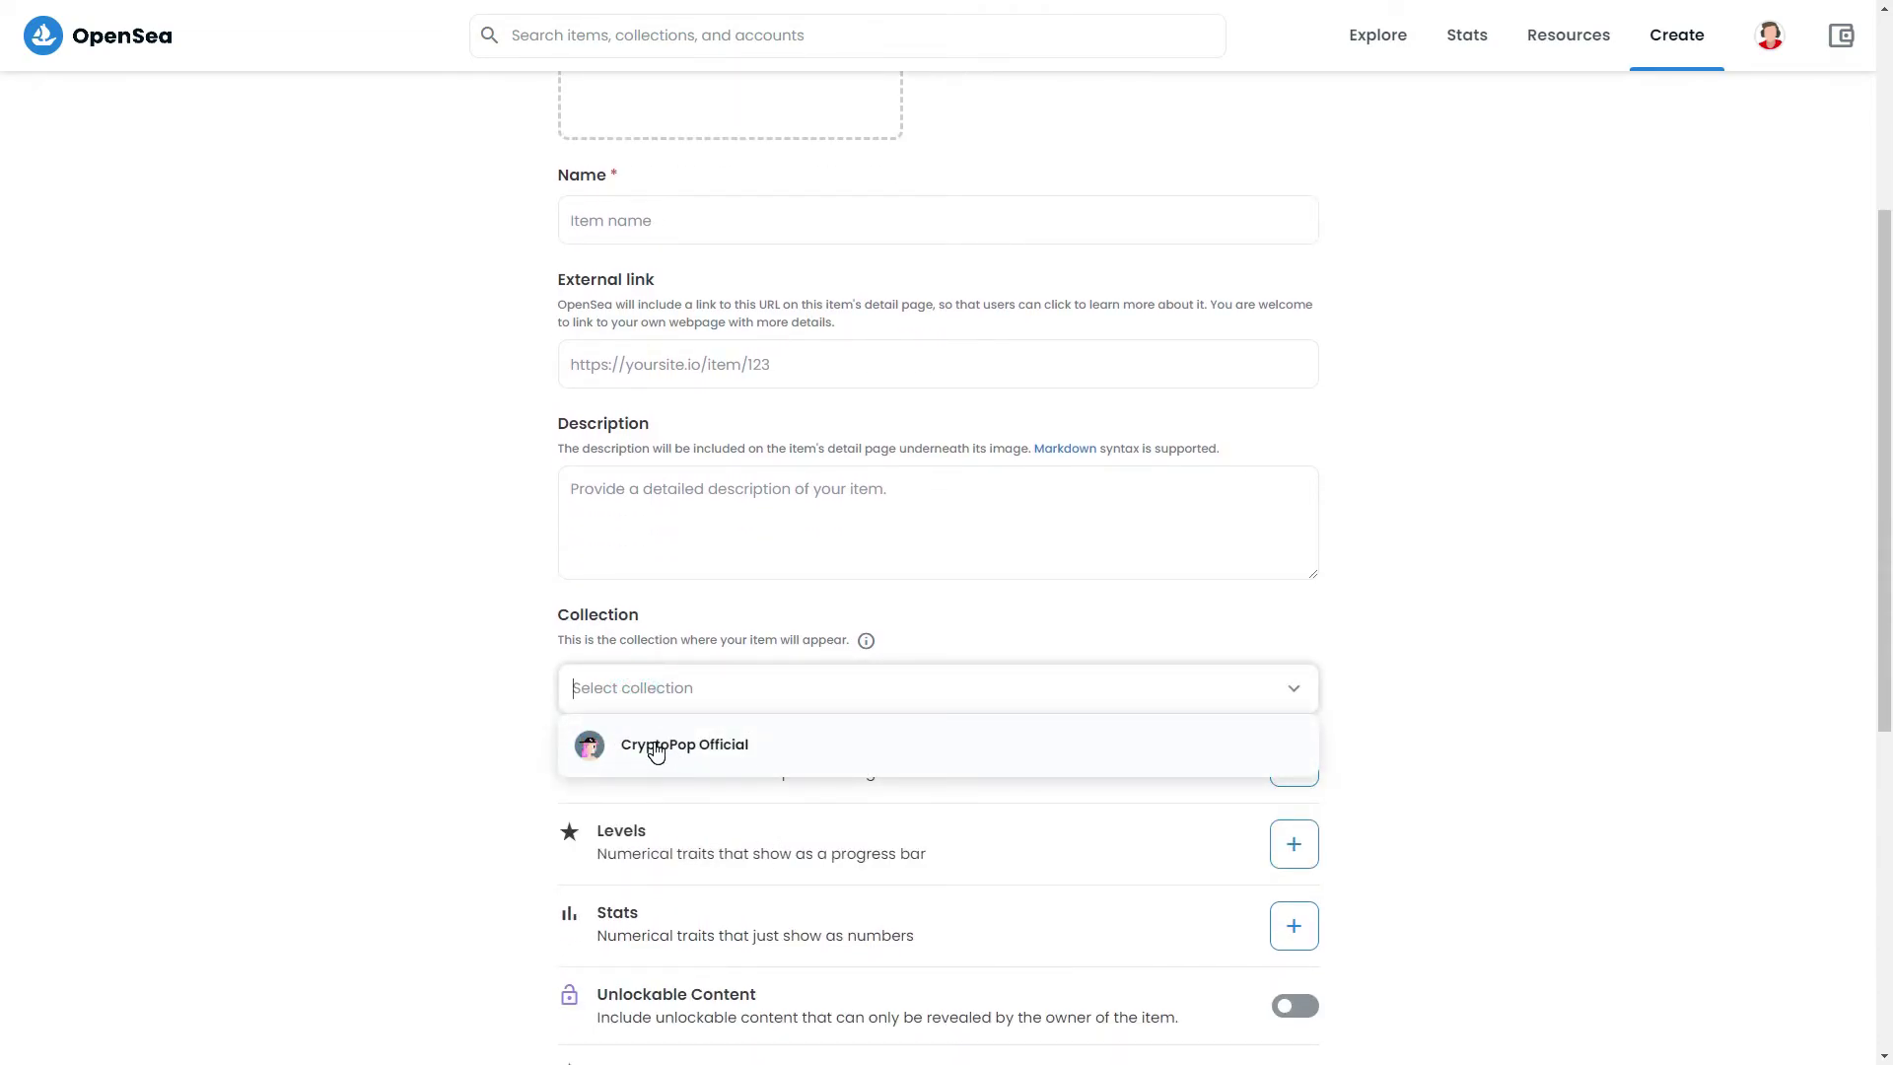
pyautogui.click(452, 726)
# Step: Review the new item's supply and blockchain options without changing them, and return to the start of the form
pyautogui.scroll(-6, 697, 782)
pyautogui.click(618, 762)
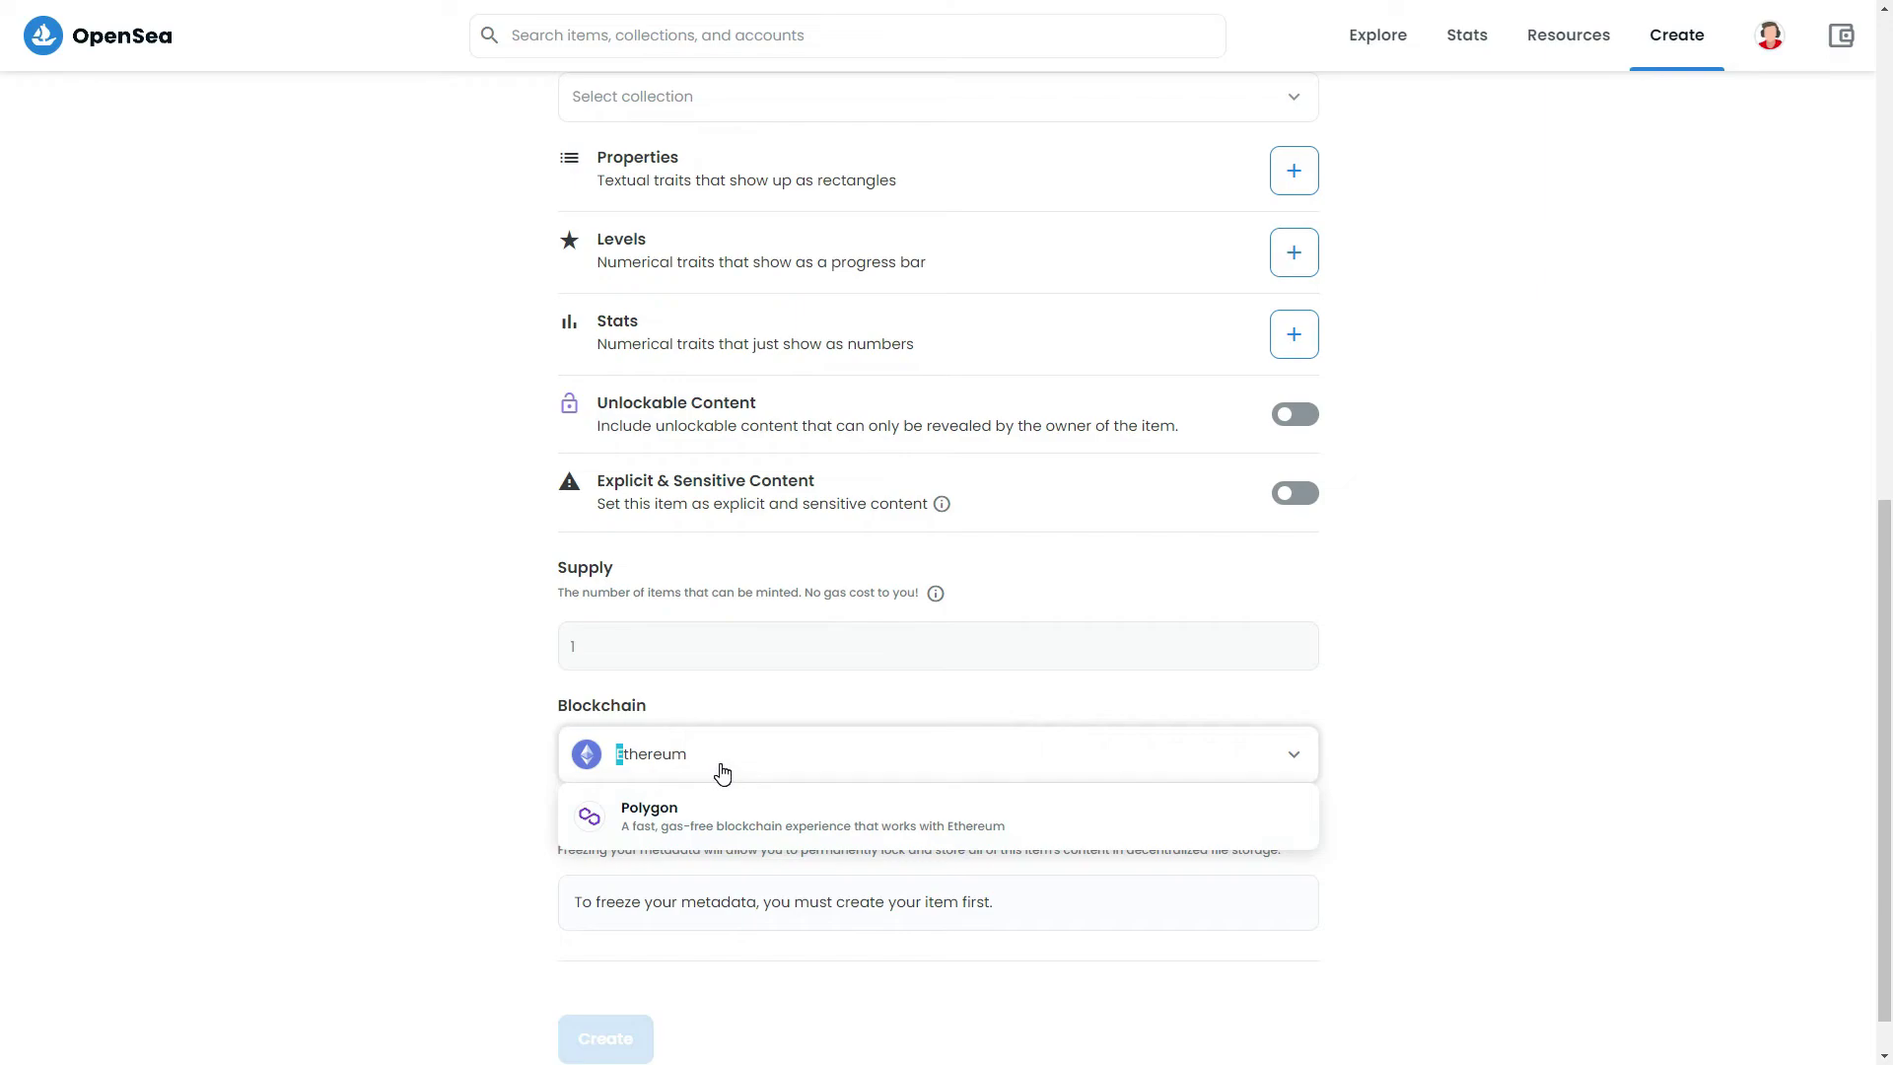
pyautogui.click(465, 678)
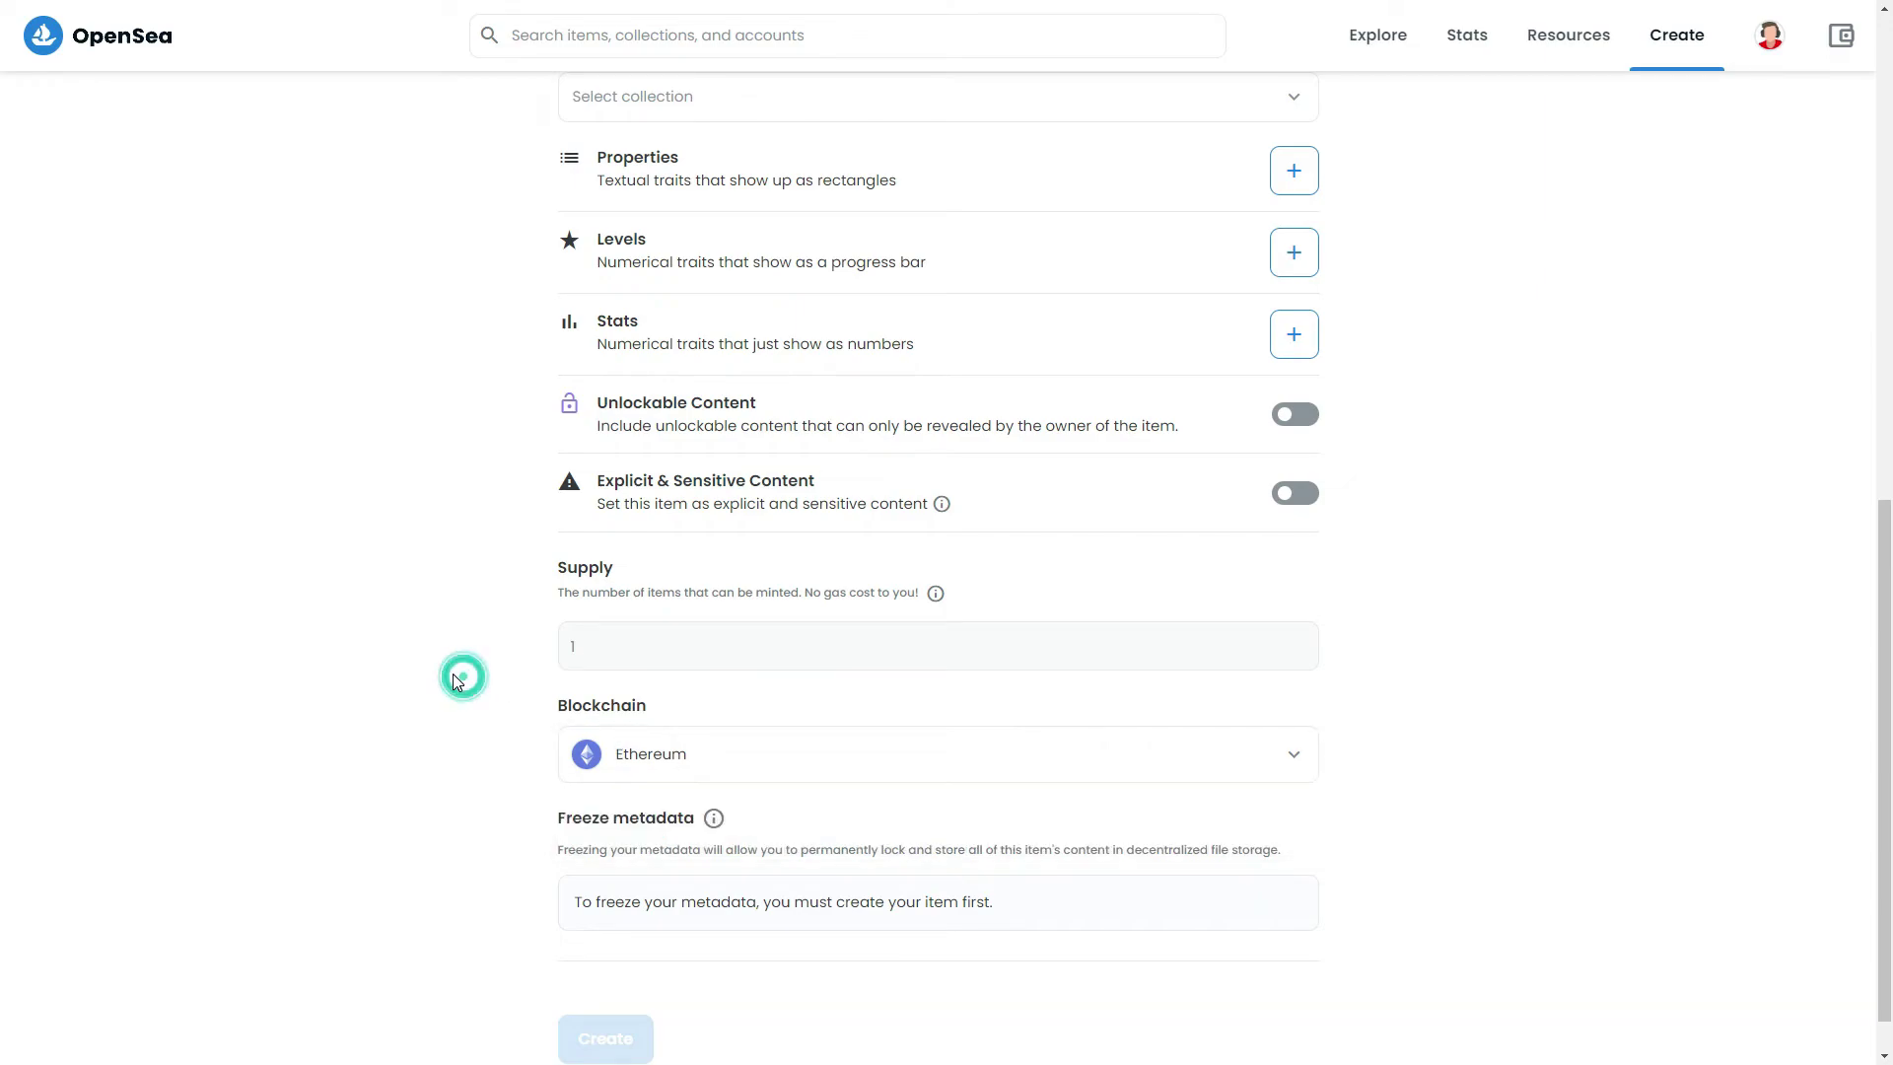
pyautogui.click(692, 767)
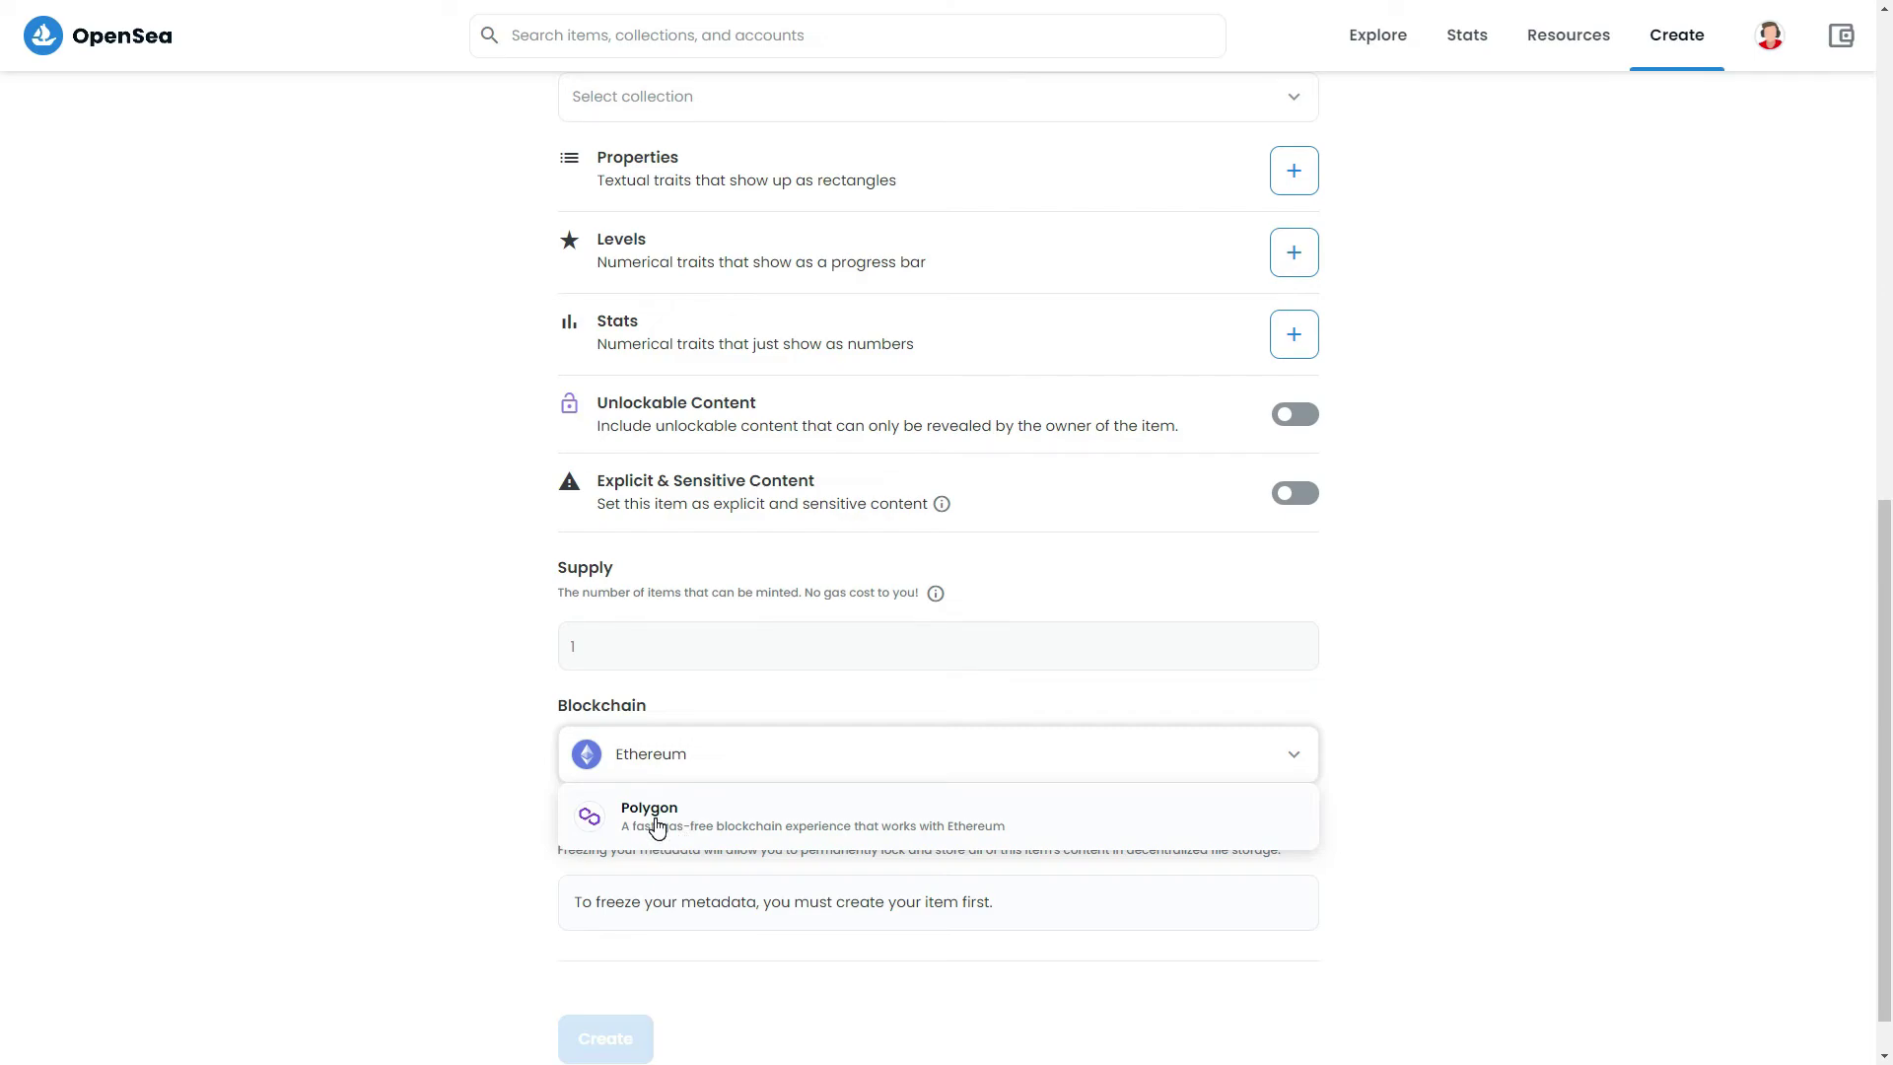
pyautogui.click(530, 735)
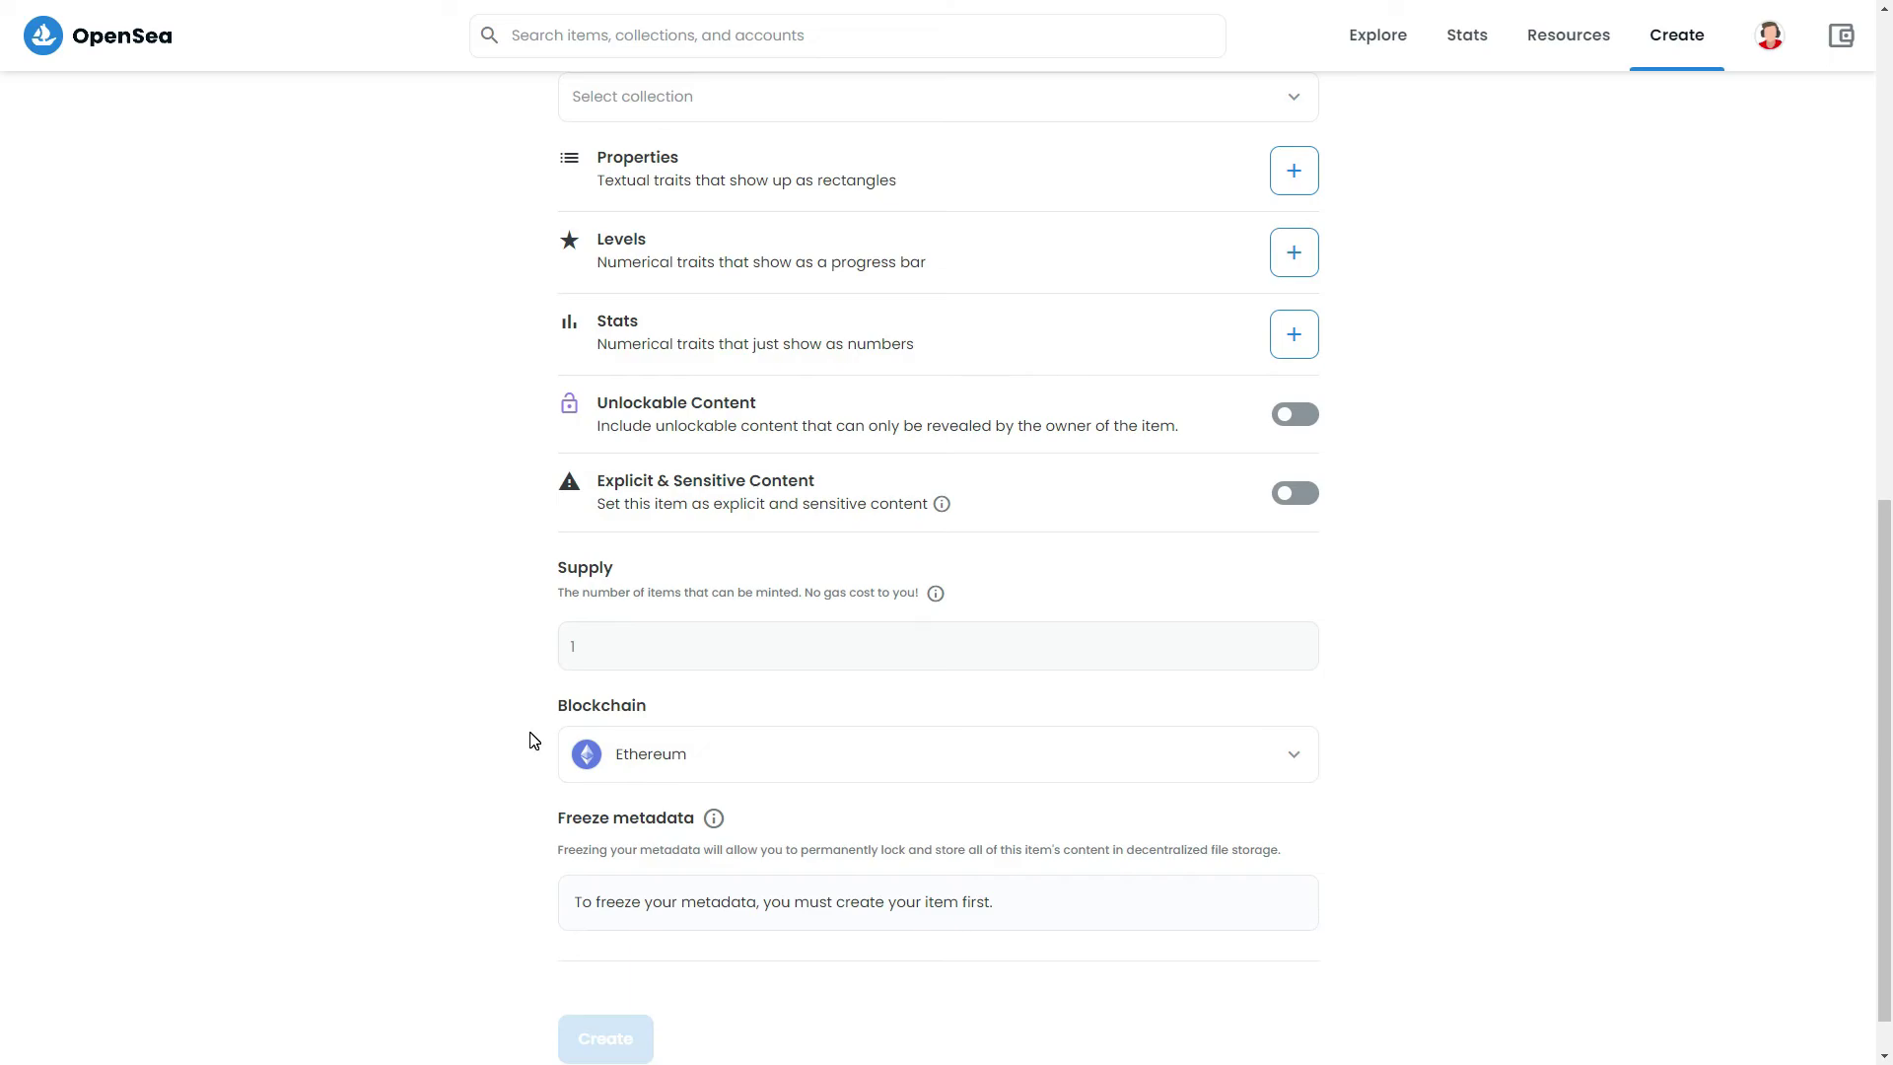
pyautogui.click(713, 746)
pyautogui.click(702, 698)
pyautogui.scroll(5, 703, 711)
pyautogui.scroll(5, 703, 712)
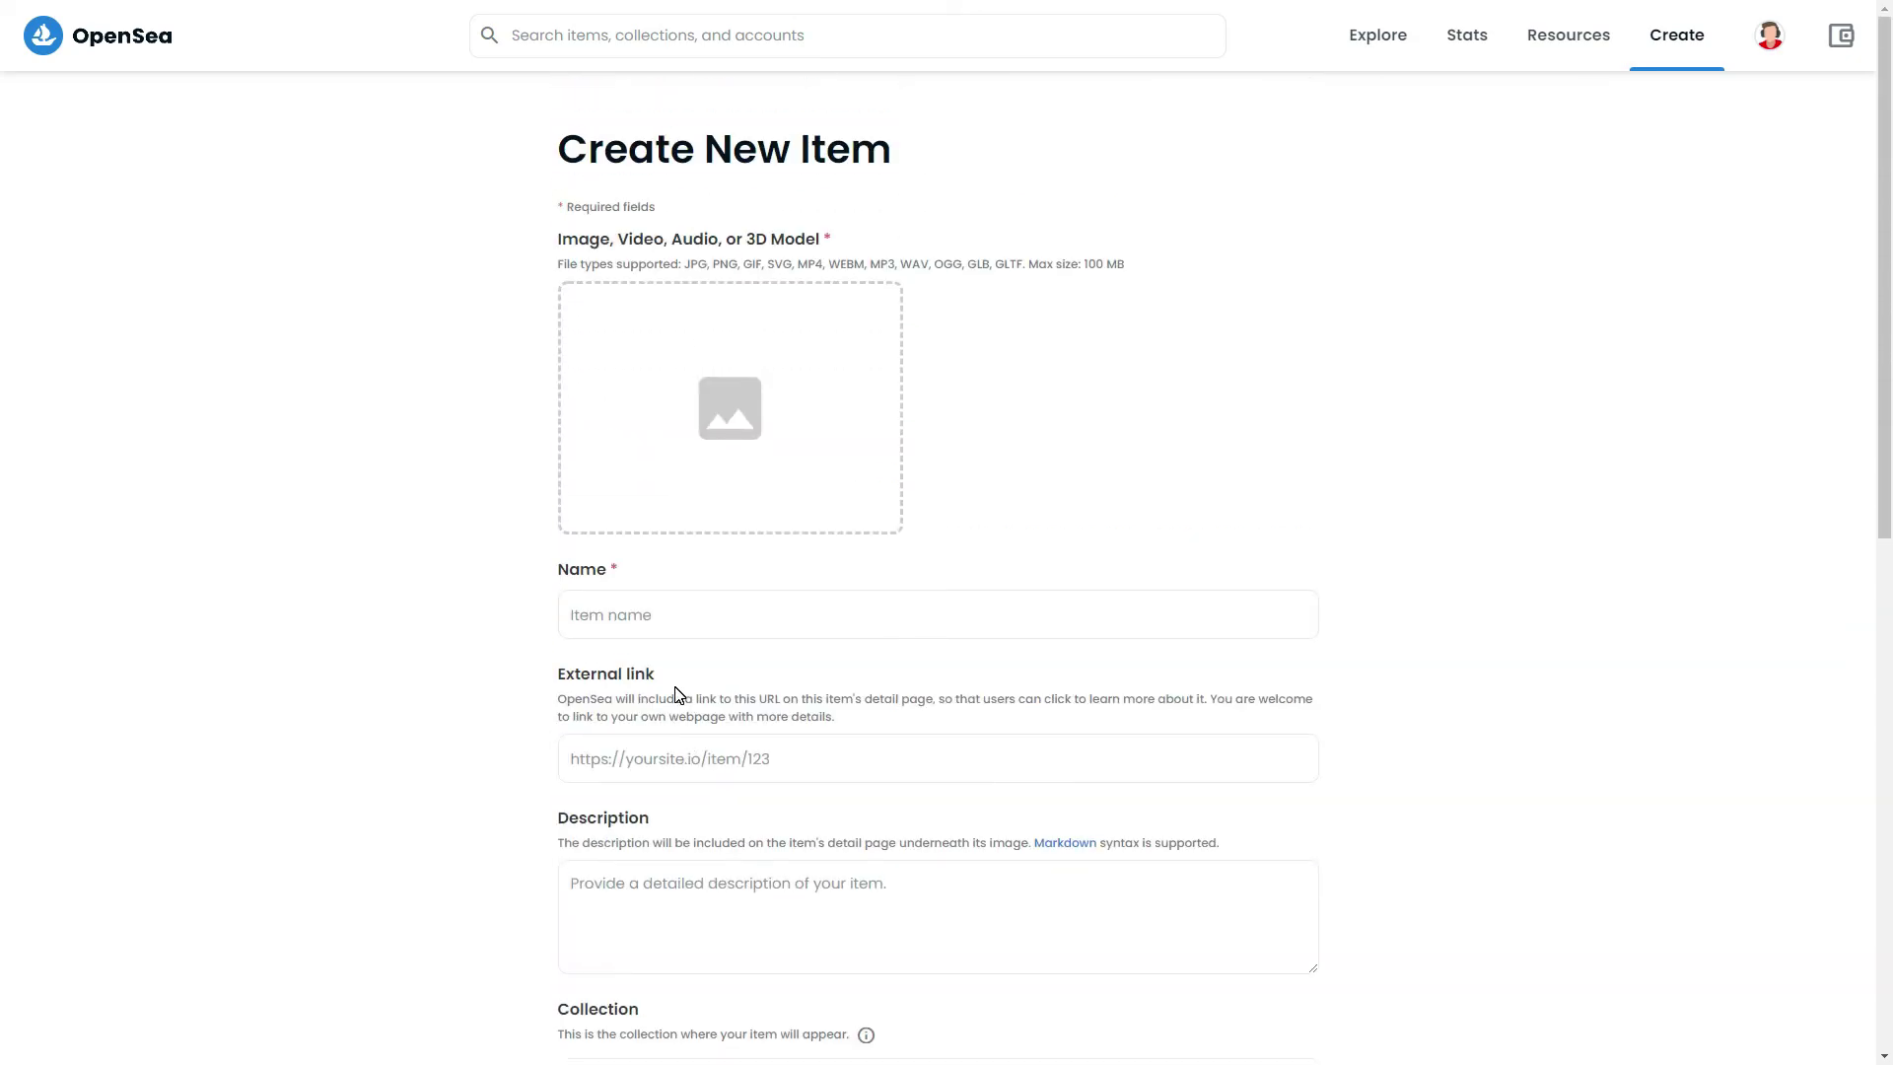